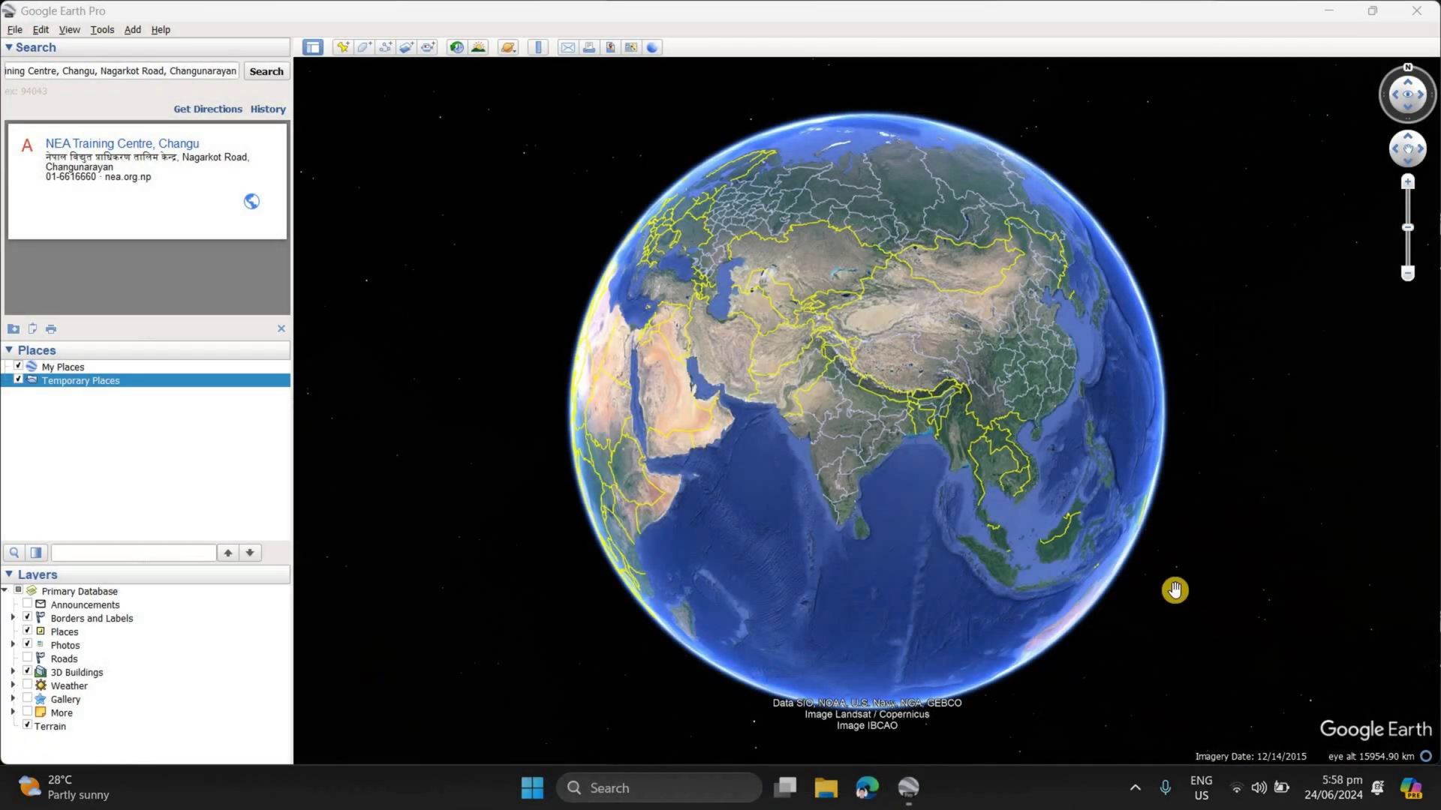
Step: Zoom from the whole globe into Nepal and onto the field beside NEA Training Centre, Changu
{"action": "scroll", "coordinate": [866, 367], "scroll_direction": "up", "scroll_amount": 2}
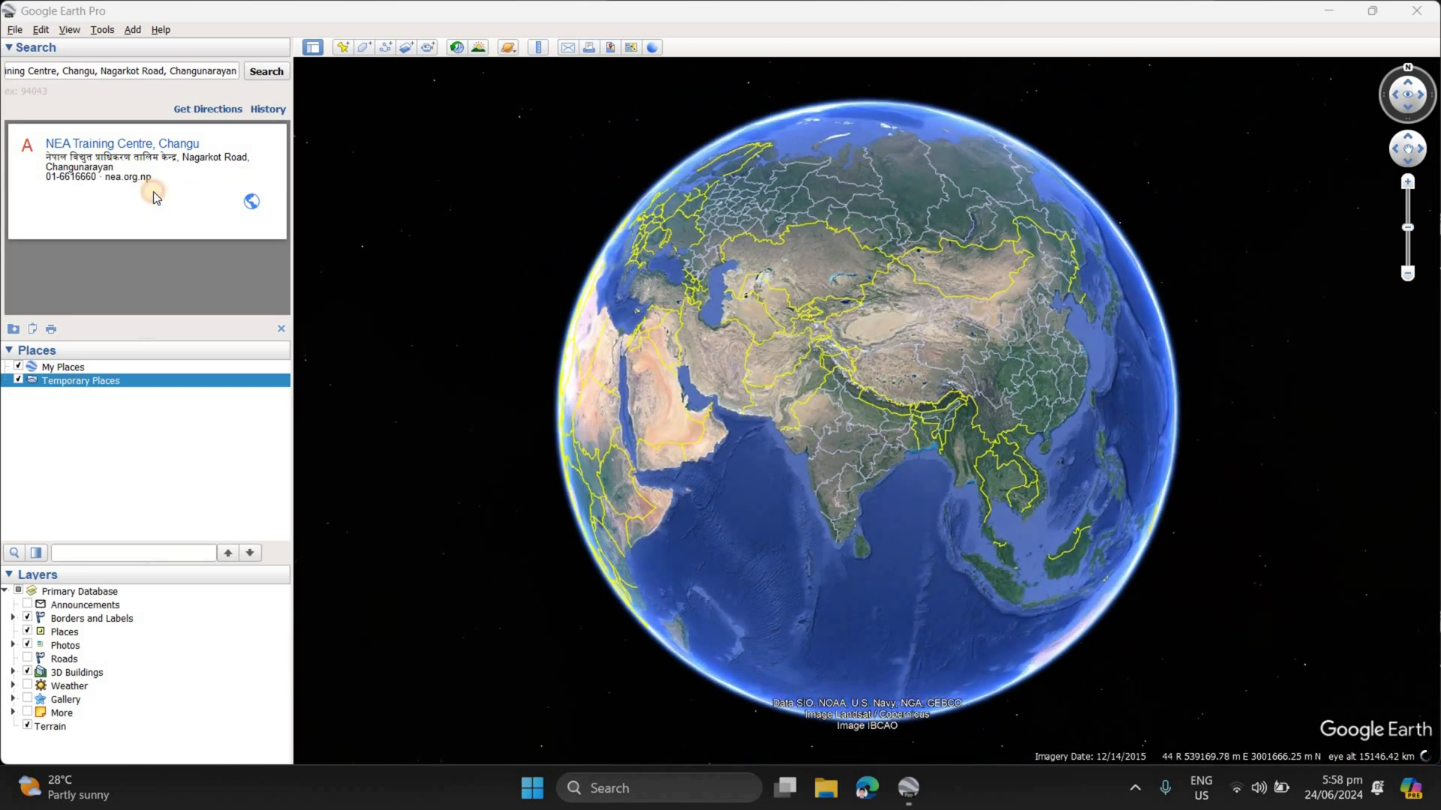
{"action": "scroll", "coordinate": [856, 376], "scroll_direction": "down", "scroll_amount": 1}
{"action": "scroll", "coordinate": [856, 375], "scroll_direction": "up", "scroll_amount": 3}
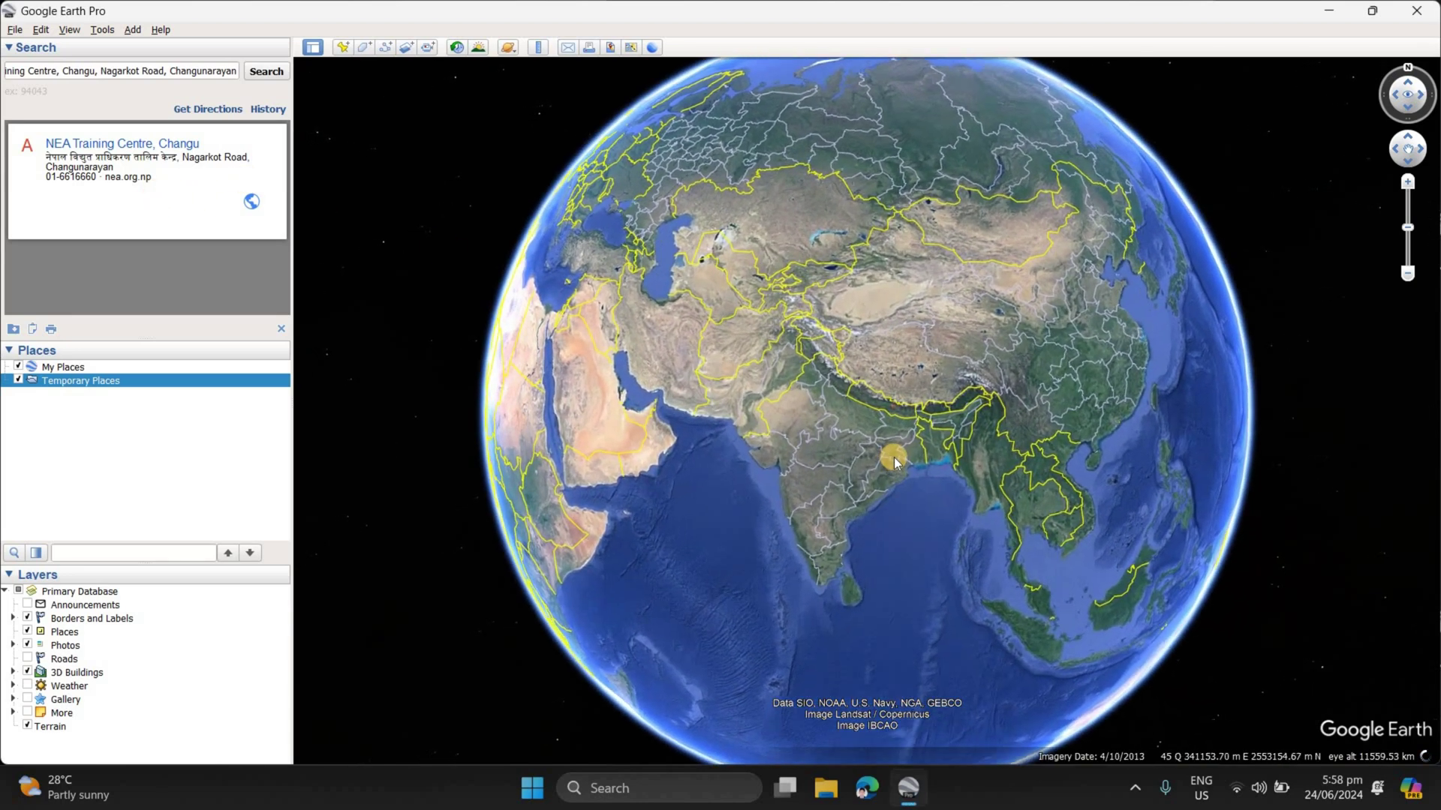
{"action": "scroll", "coordinate": [866, 434], "scroll_direction": "up", "scroll_amount": 5}
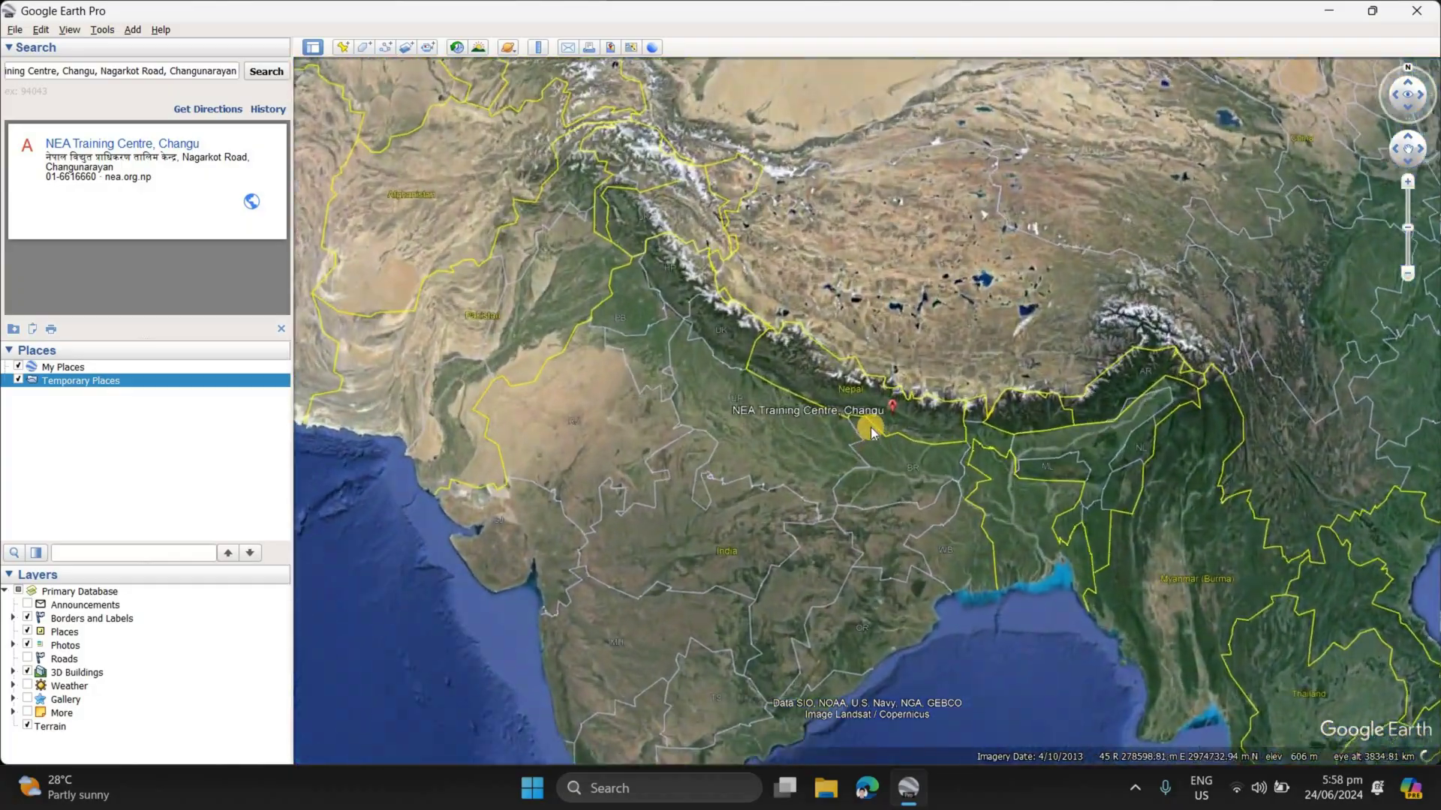
{"action": "scroll", "coordinate": [867, 452], "scroll_direction": "up", "scroll_amount": 5}
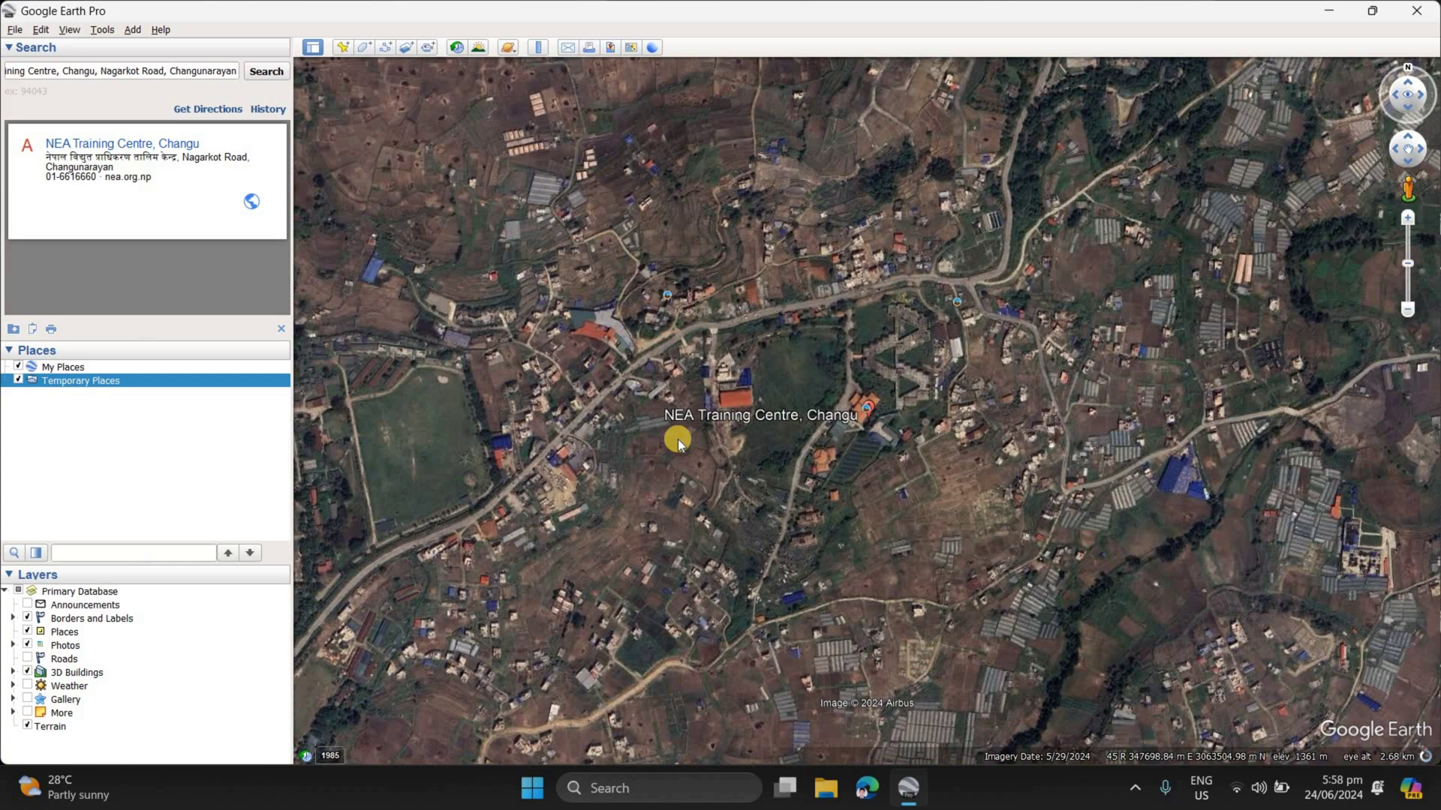
{"action": "scroll", "coordinate": [761, 381], "scroll_direction": "up", "scroll_amount": 3}
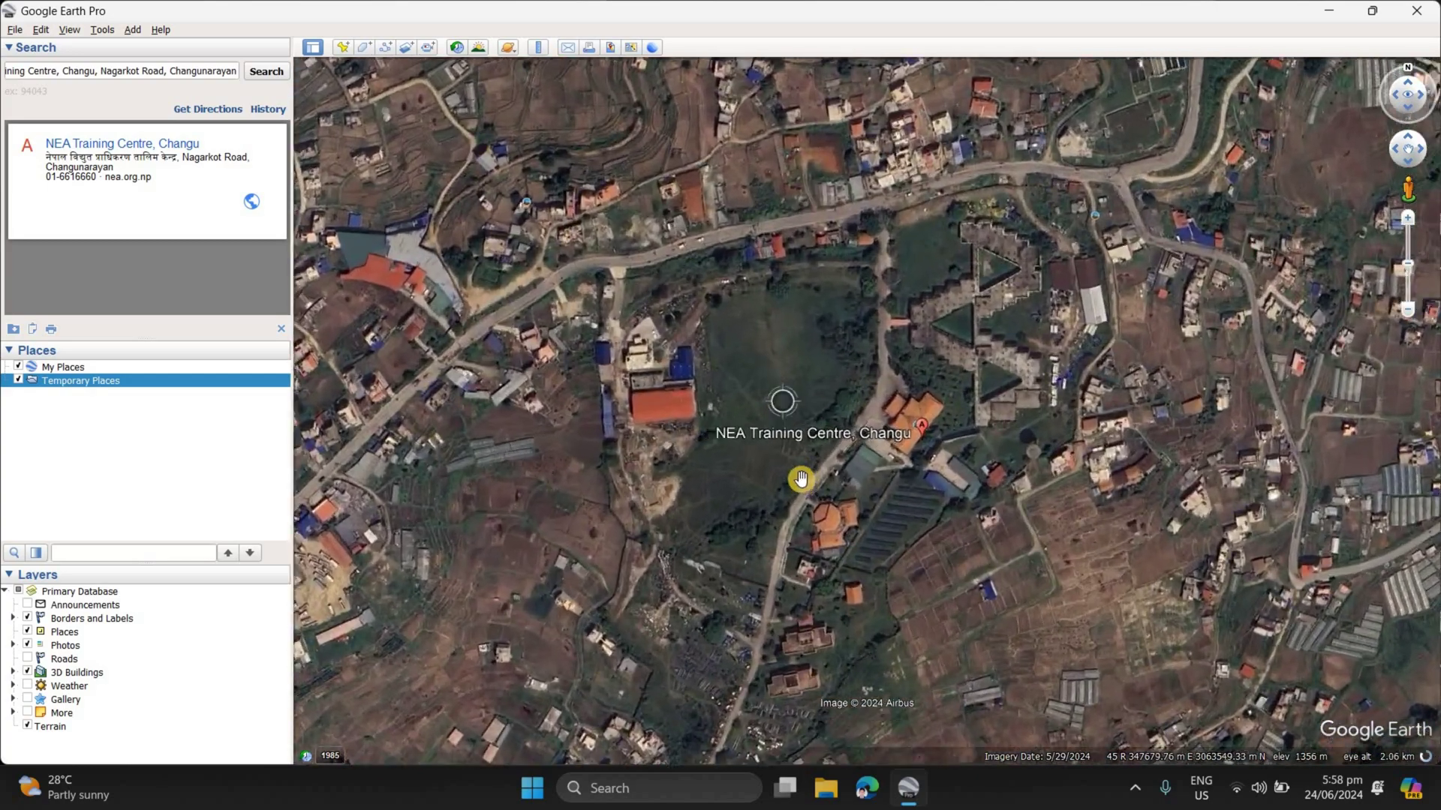
{"action": "scroll", "coordinate": [776, 292], "scroll_direction": "up", "scroll_amount": 2}
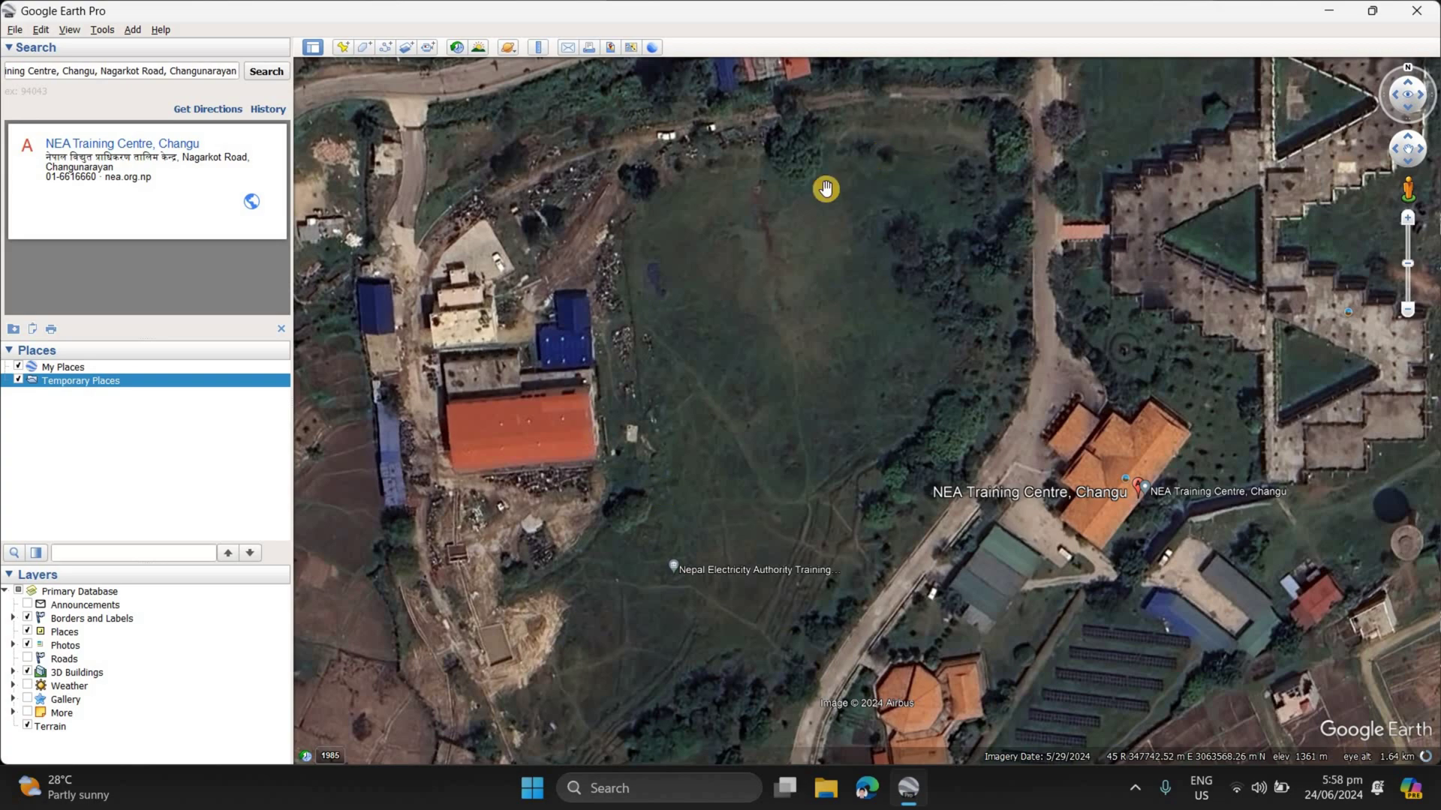
{"action": "scroll", "coordinate": [711, 538], "scroll_direction": "down", "scroll_amount": 2}
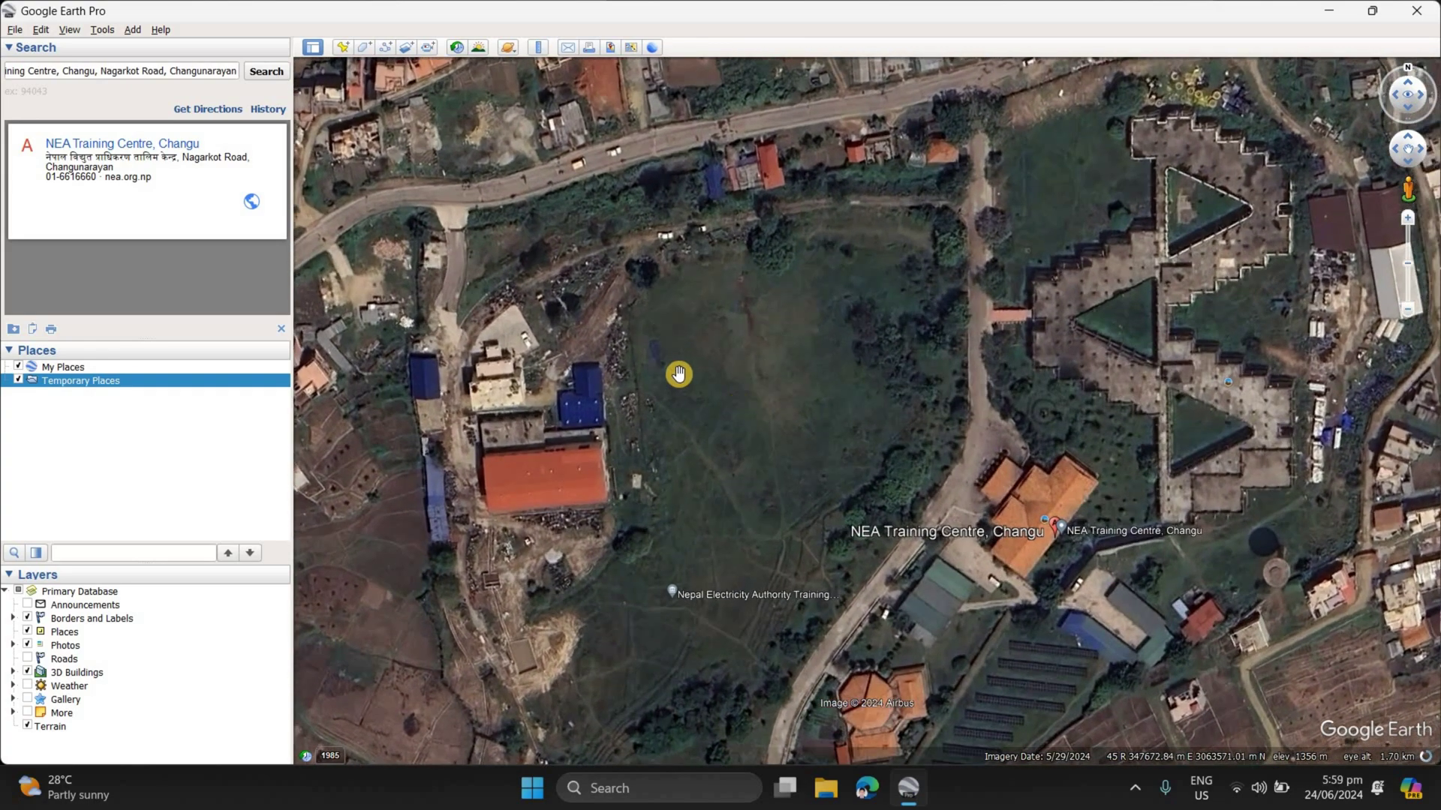
{"action": "scroll", "coordinate": [678, 373], "scroll_direction": "down", "scroll_amount": 1}
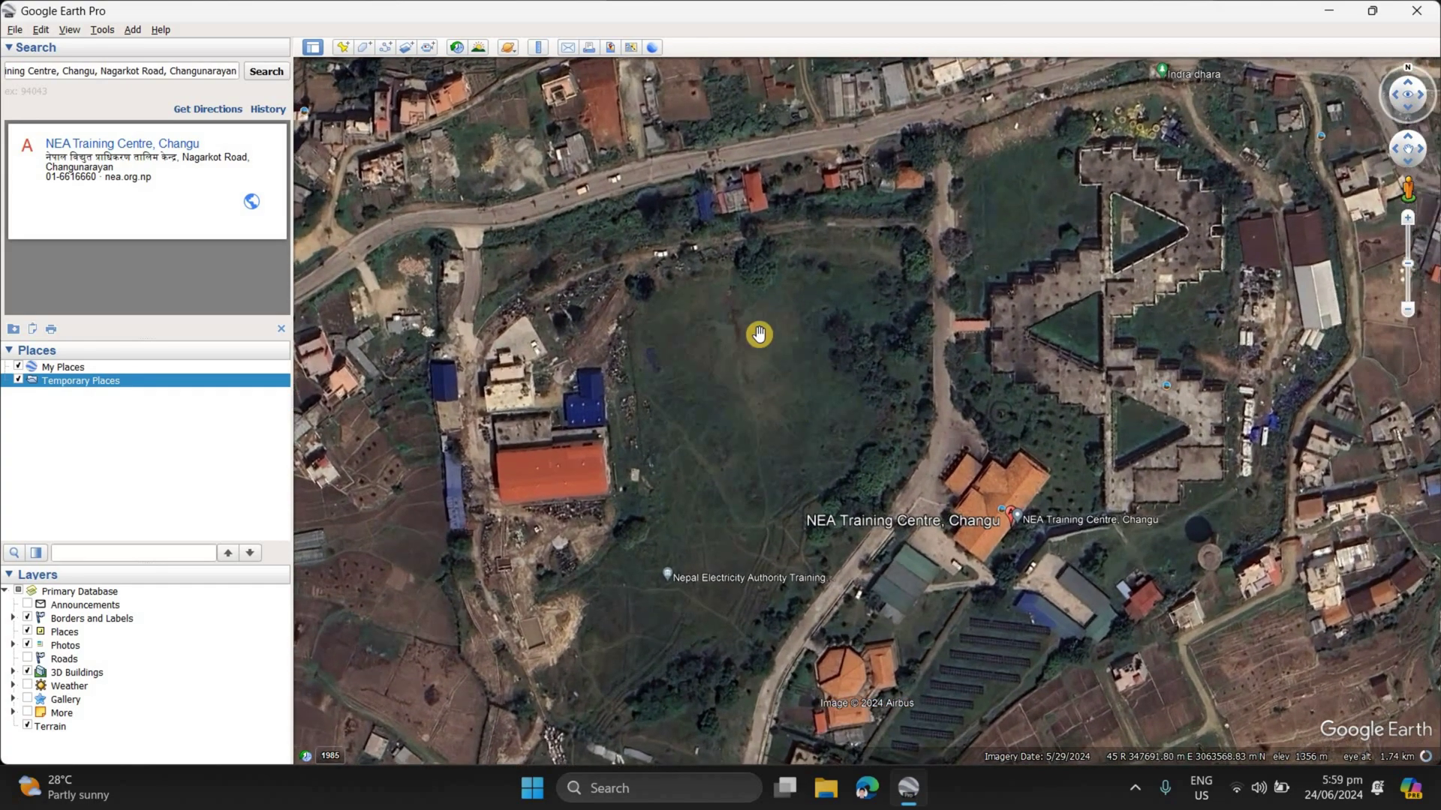
{"action": "scroll", "coordinate": [766, 410], "scroll_direction": "up", "scroll_amount": 2}
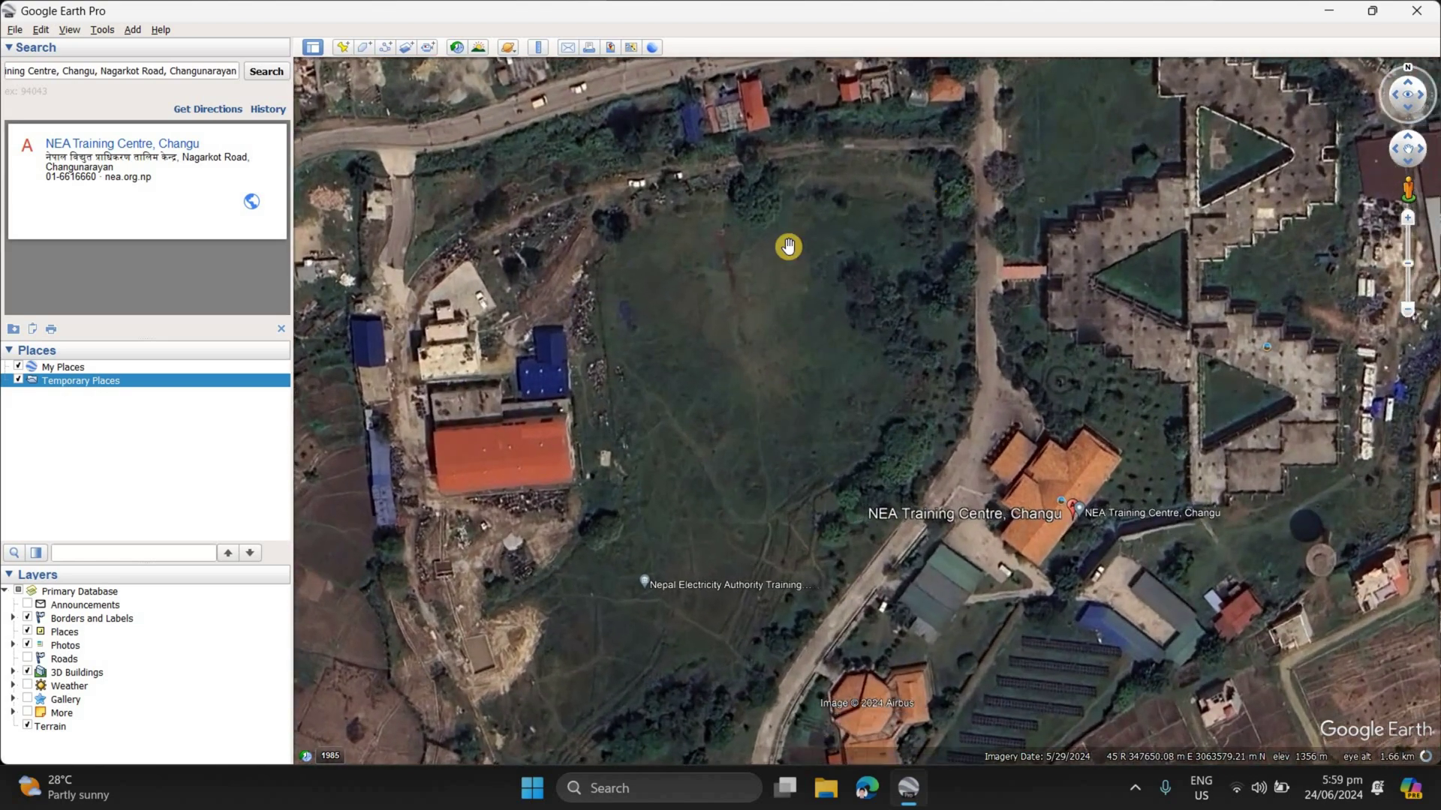
Step: Start a new path named Survey Data and place points up the field's left edge
{"action": "left_click", "coordinate": [386, 47]}
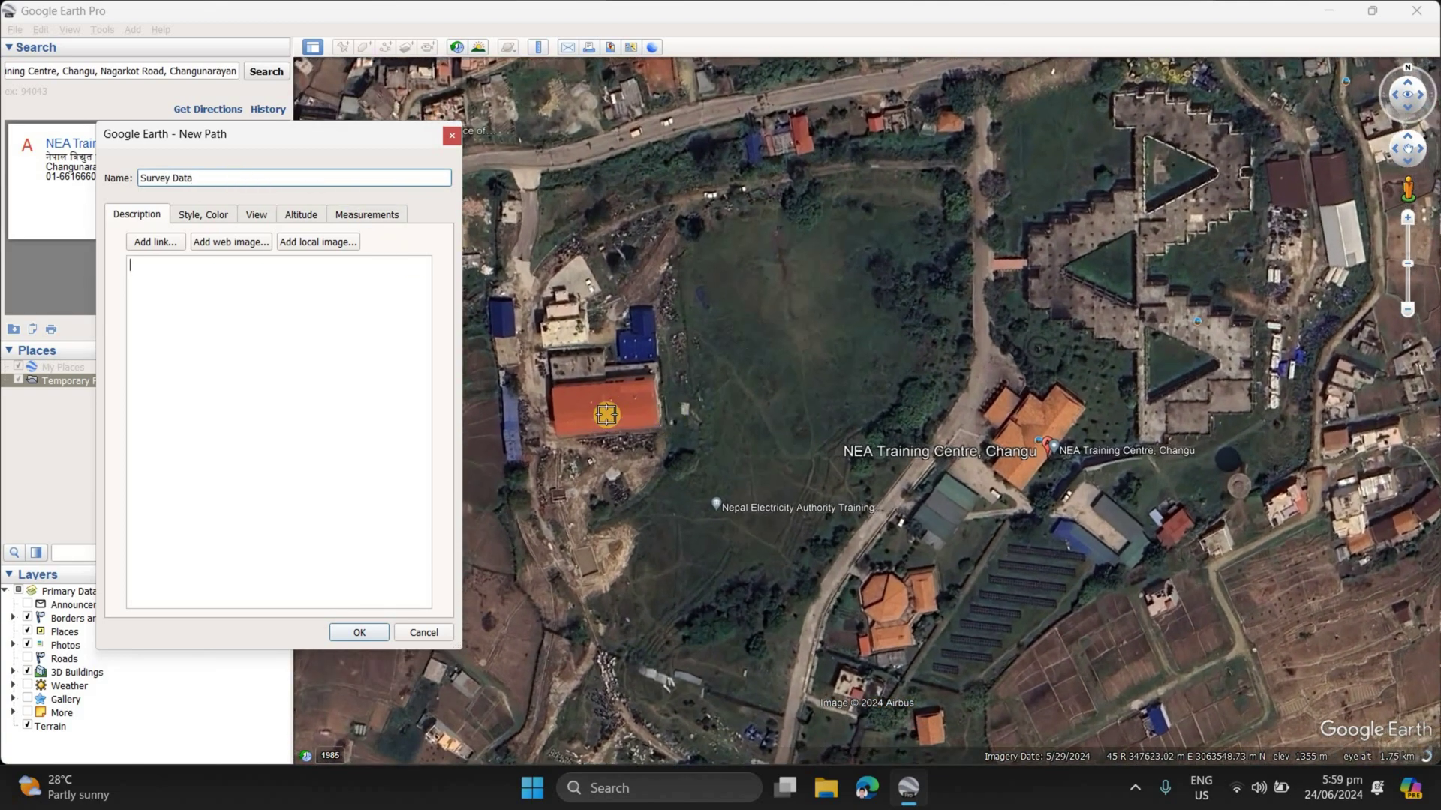
{"action": "scroll", "coordinate": [665, 390], "scroll_direction": "up", "scroll_amount": 2}
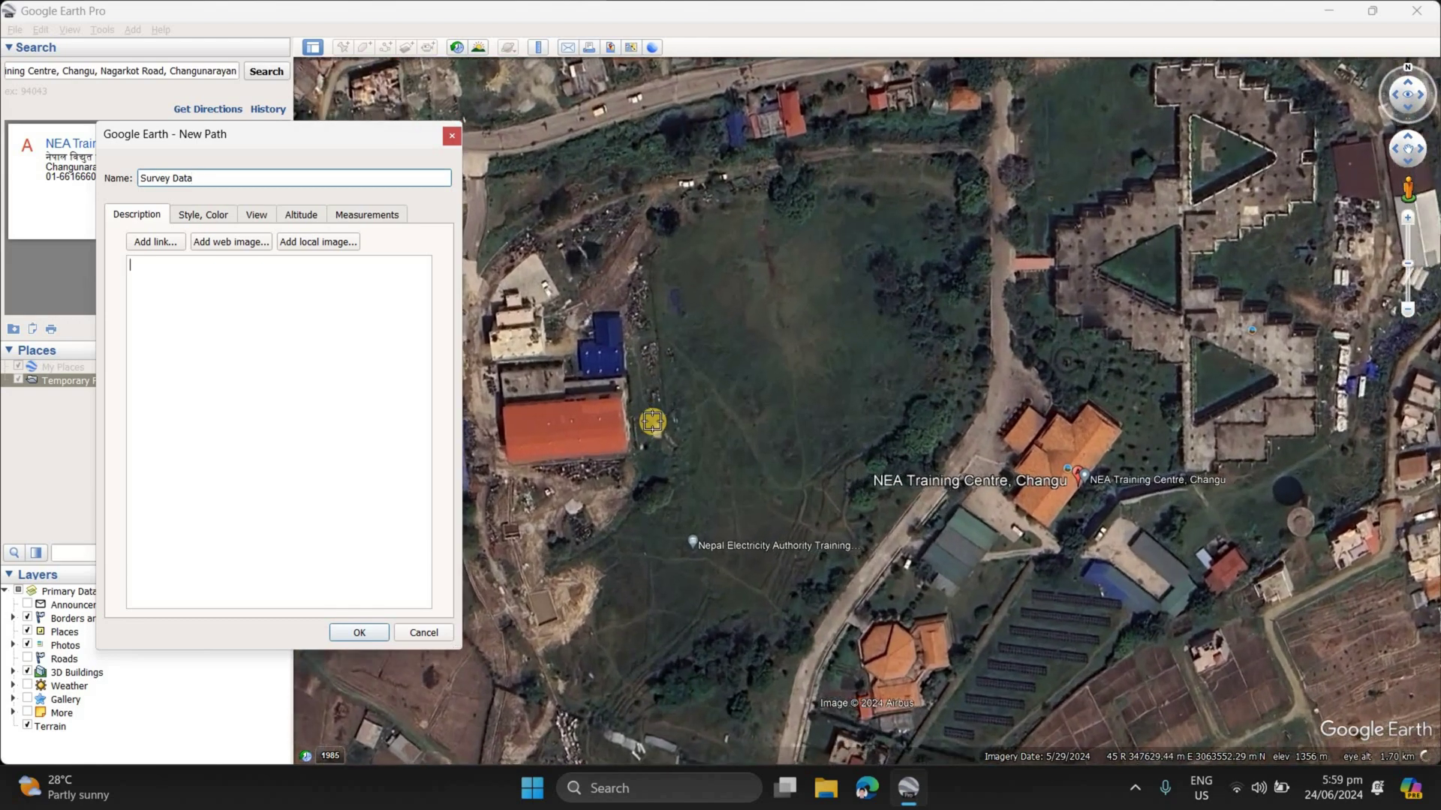
{"action": "scroll", "coordinate": [694, 374], "scroll_direction": "up", "scroll_amount": 2}
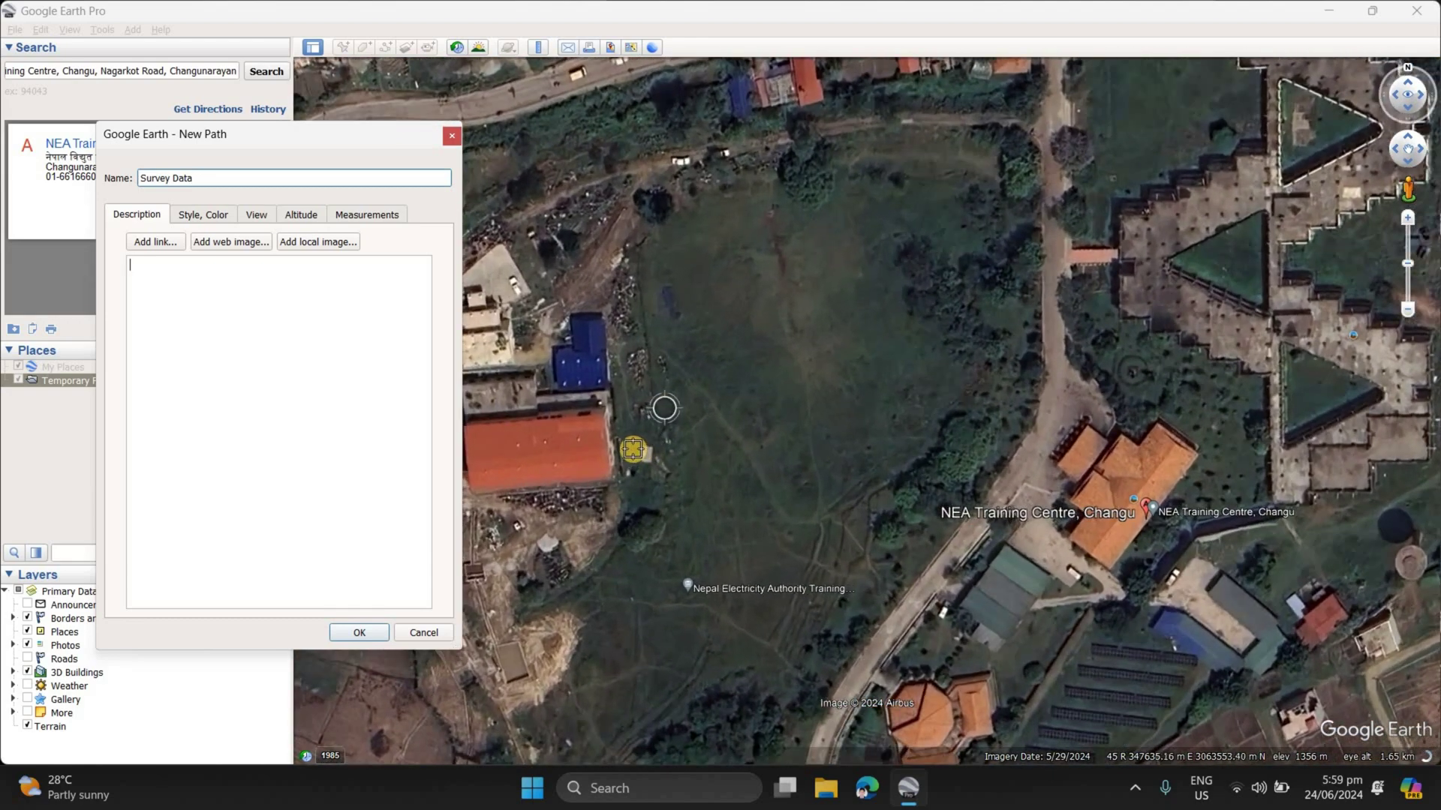
{"action": "left_click", "coordinate": [619, 347]}
{"action": "left_click", "coordinate": [607, 277]}
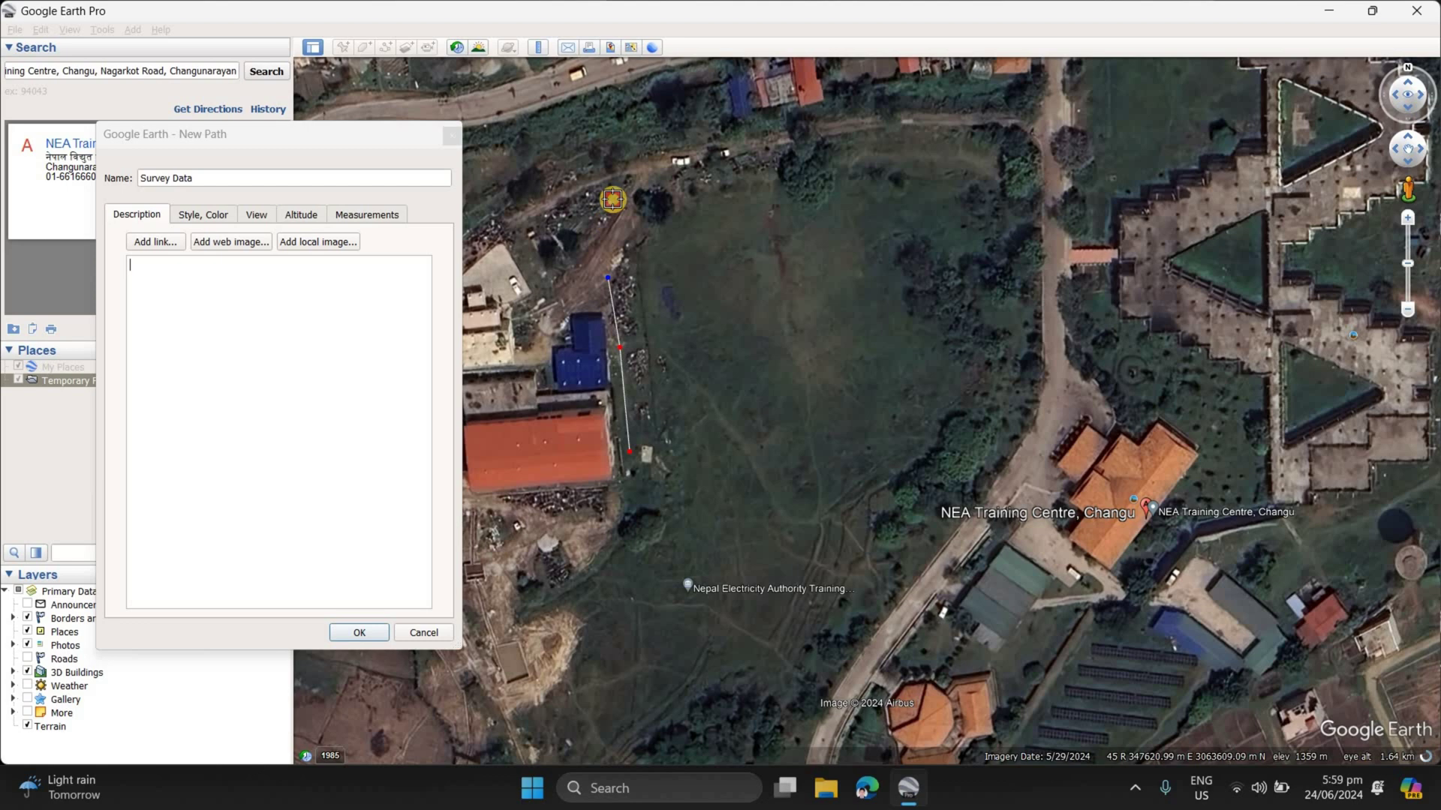
{"action": "left_click", "coordinate": [607, 222]}
{"action": "left_click", "coordinate": [608, 175]}
Step: Extend the path along the road, down the field's right edge and across the bottom
{"action": "left_click", "coordinate": [679, 158]}
{"action": "left_click", "coordinate": [840, 126]}
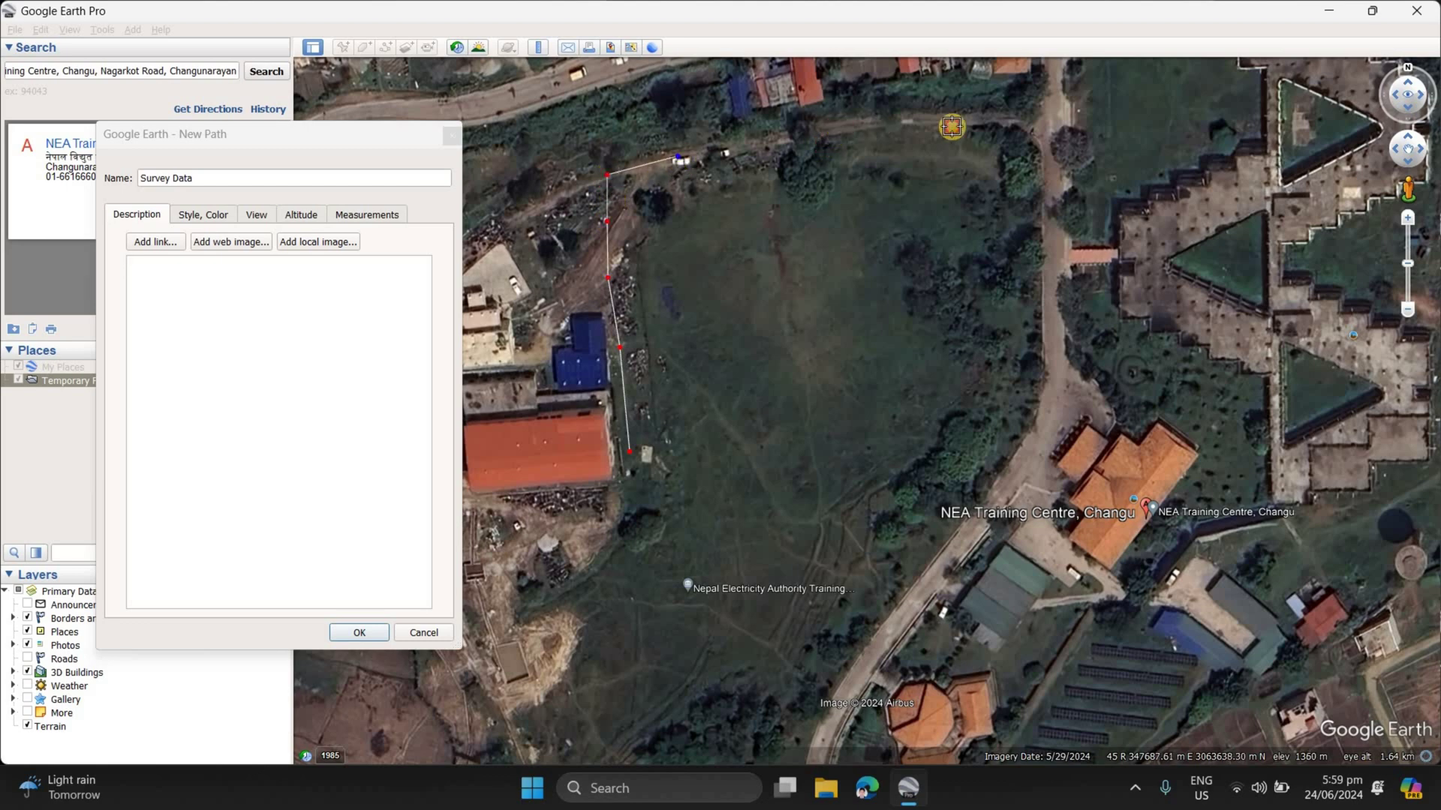
{"action": "left_click", "coordinate": [947, 122]}
{"action": "left_click", "coordinate": [1030, 121]}
{"action": "left_click", "coordinate": [1043, 208]}
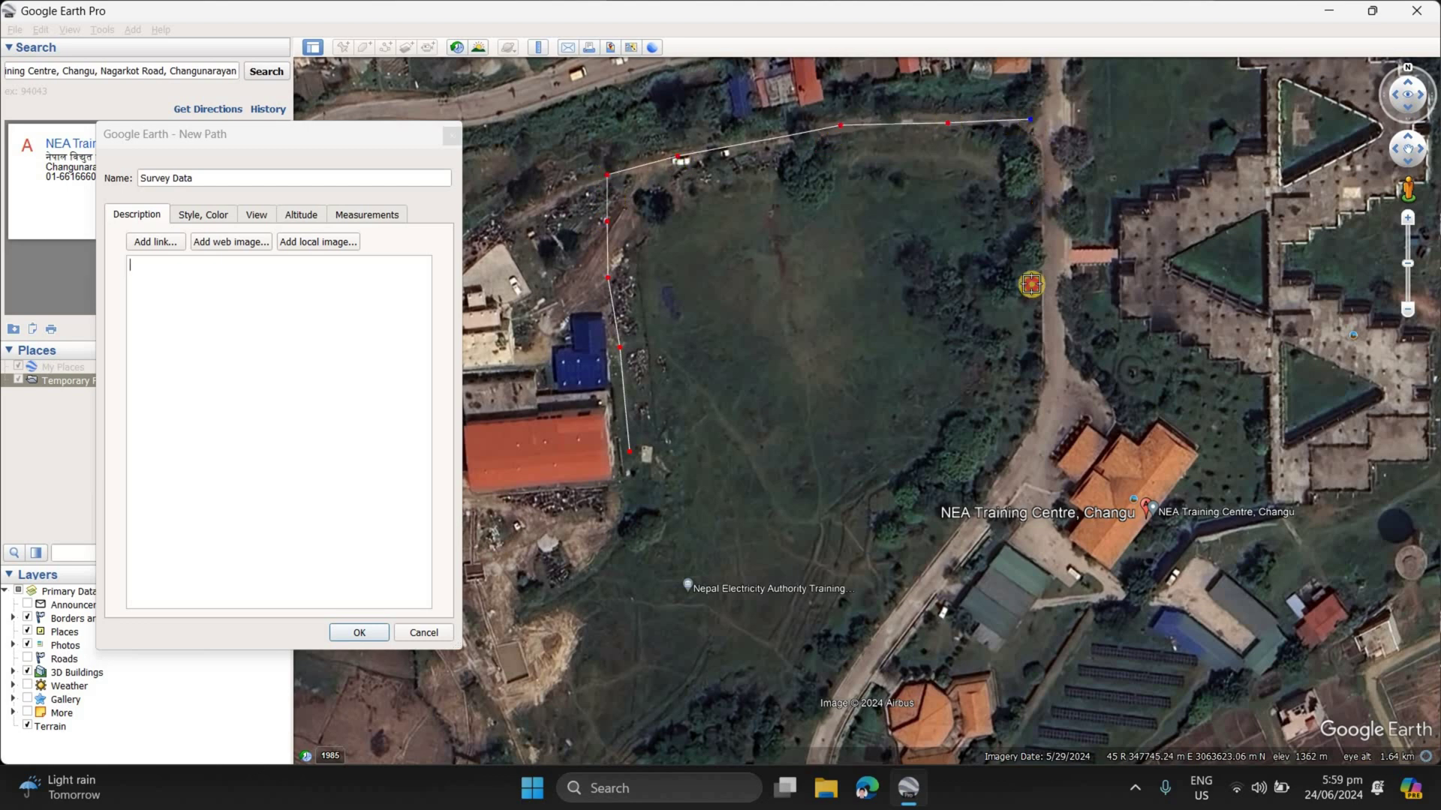
{"action": "left_click", "coordinate": [1035, 338]}
{"action": "left_click", "coordinate": [1026, 403]}
{"action": "left_click", "coordinate": [967, 453]}
{"action": "left_click", "coordinate": [763, 479]}
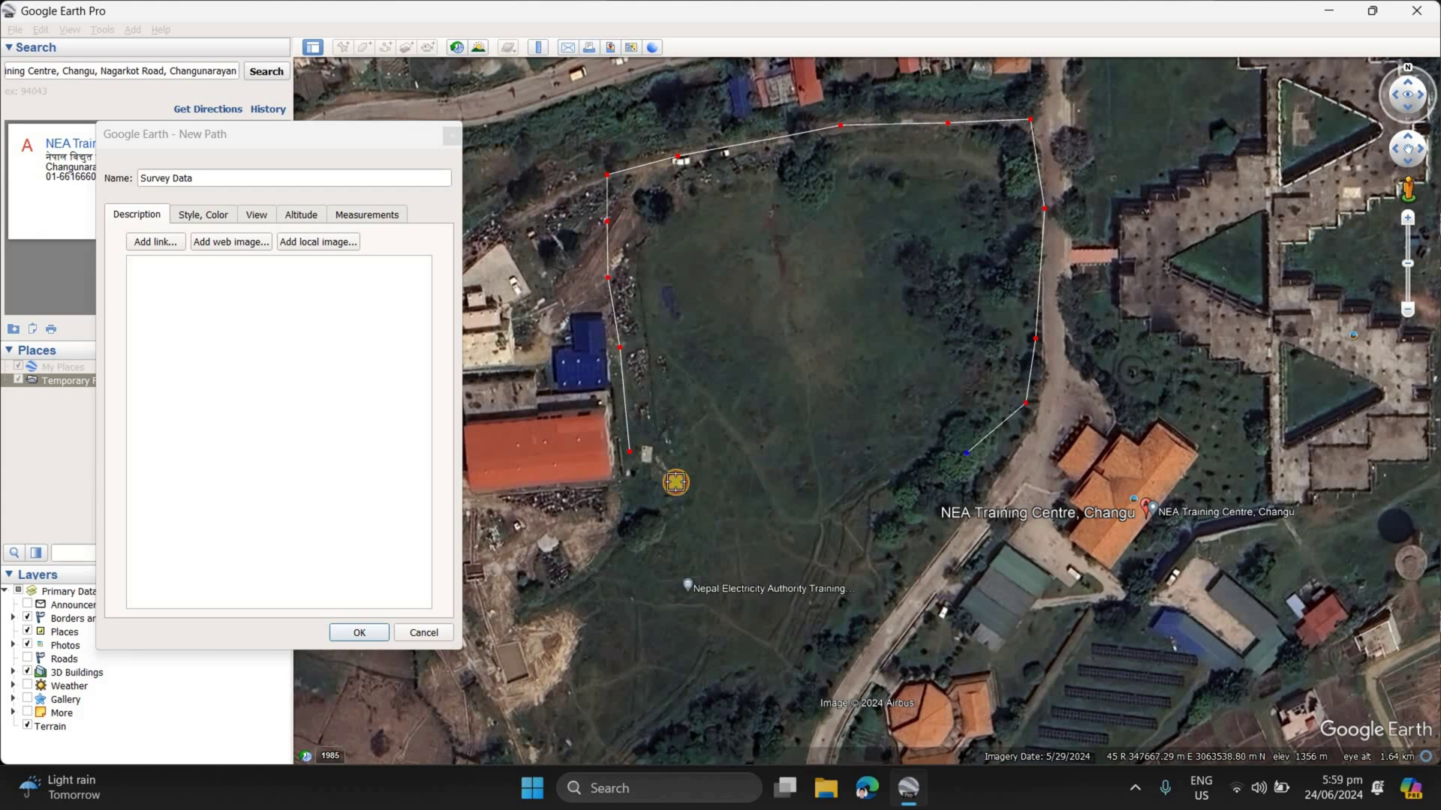
{"action": "left_click", "coordinate": [669, 482]}
Step: Add loops of path points inside the field's middle and upper part
{"action": "left_click", "coordinate": [647, 413]}
{"action": "left_click", "coordinate": [719, 305]}
{"action": "left_click", "coordinate": [769, 371]}
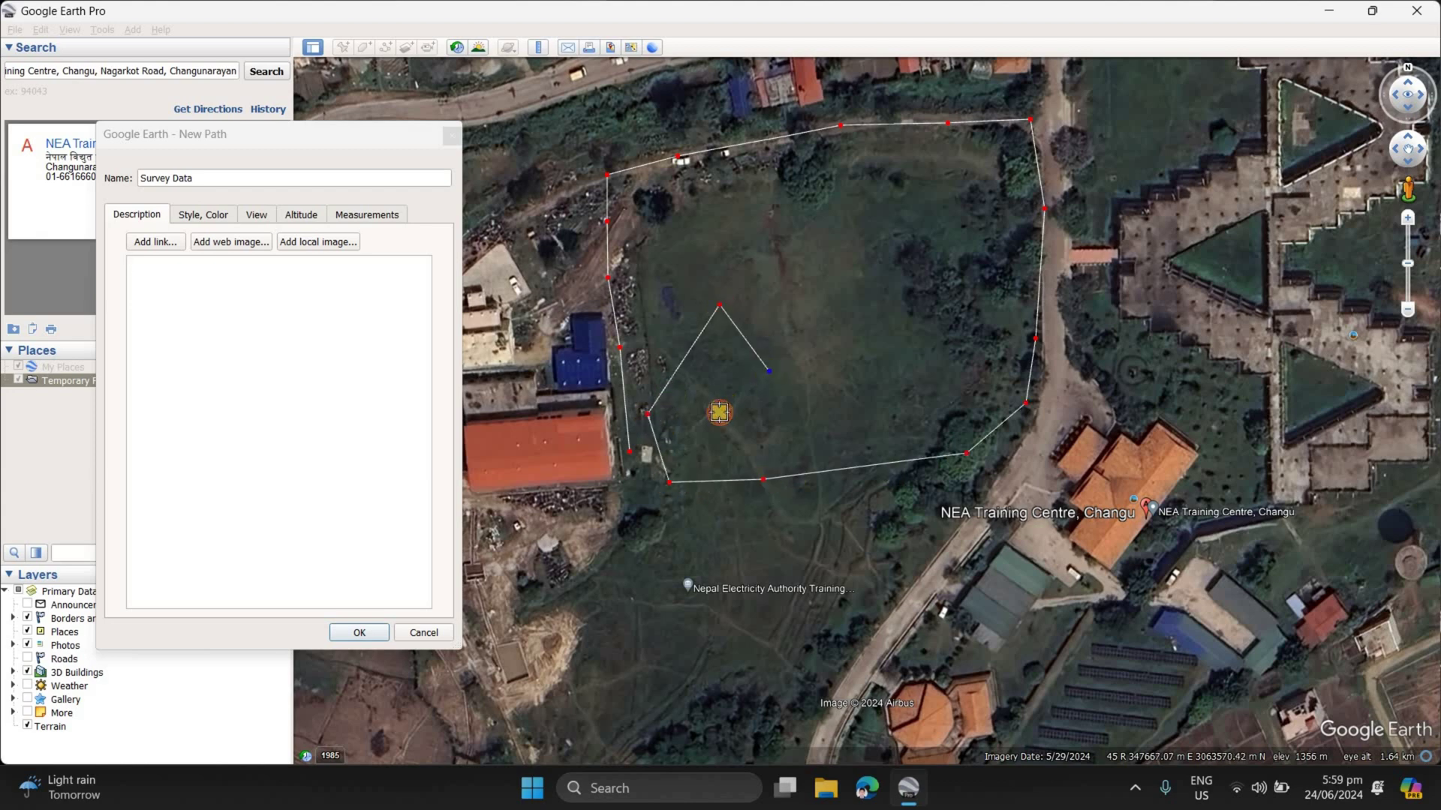
{"action": "left_click", "coordinate": [720, 412]}
{"action": "left_click", "coordinate": [664, 290]}
{"action": "left_click", "coordinate": [867, 218]}
{"action": "left_click", "coordinate": [902, 313]}
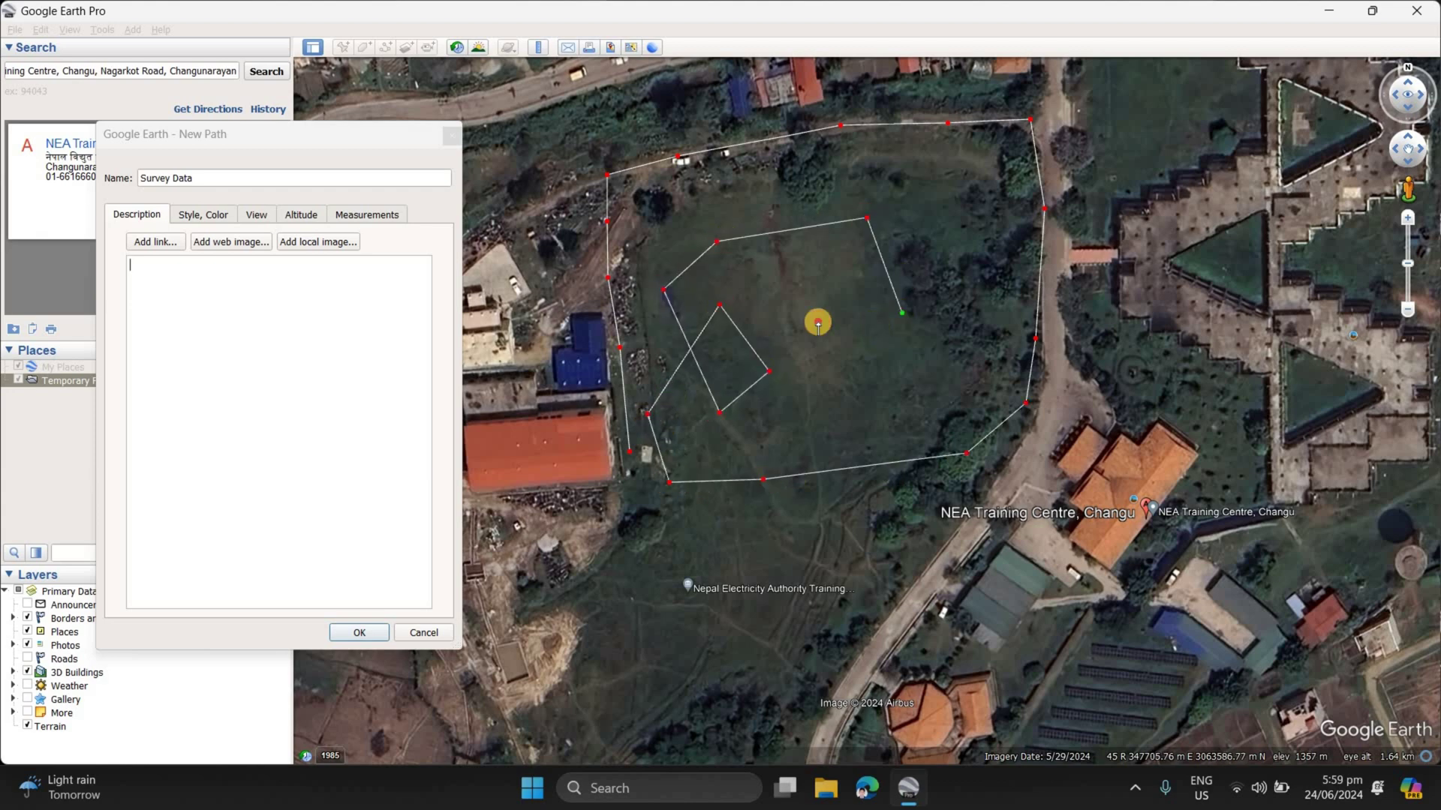
{"action": "left_click", "coordinate": [816, 319]}
{"action": "left_click", "coordinate": [771, 191]}
Step: Loop the path through the field's right side, back to the left, and into the lower middle
{"action": "left_click", "coordinate": [949, 191]}
{"action": "left_click", "coordinate": [976, 274]}
{"action": "left_click", "coordinate": [947, 372]}
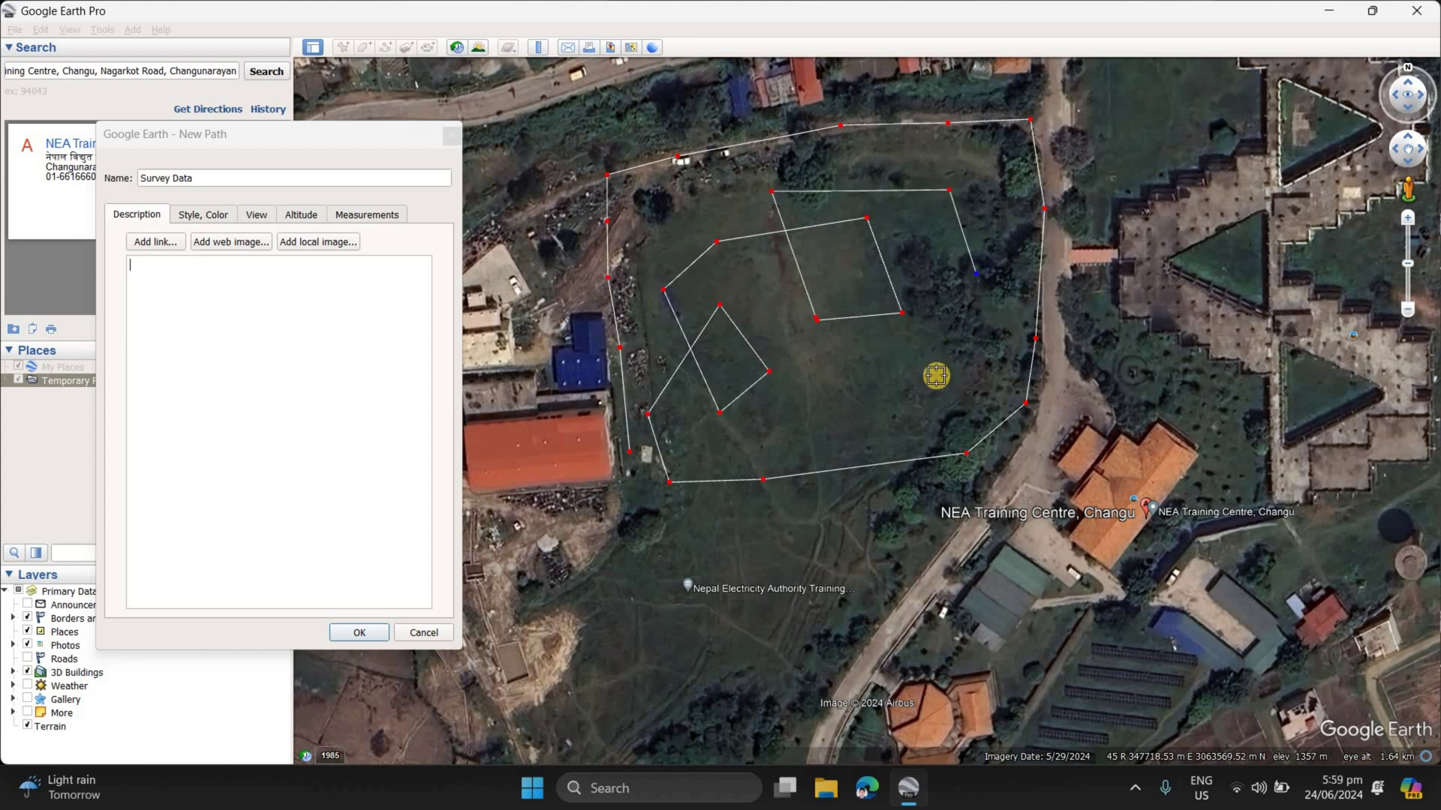
{"action": "left_click", "coordinate": [840, 375]}
{"action": "left_click", "coordinate": [721, 208]}
{"action": "left_click", "coordinate": [669, 200]}
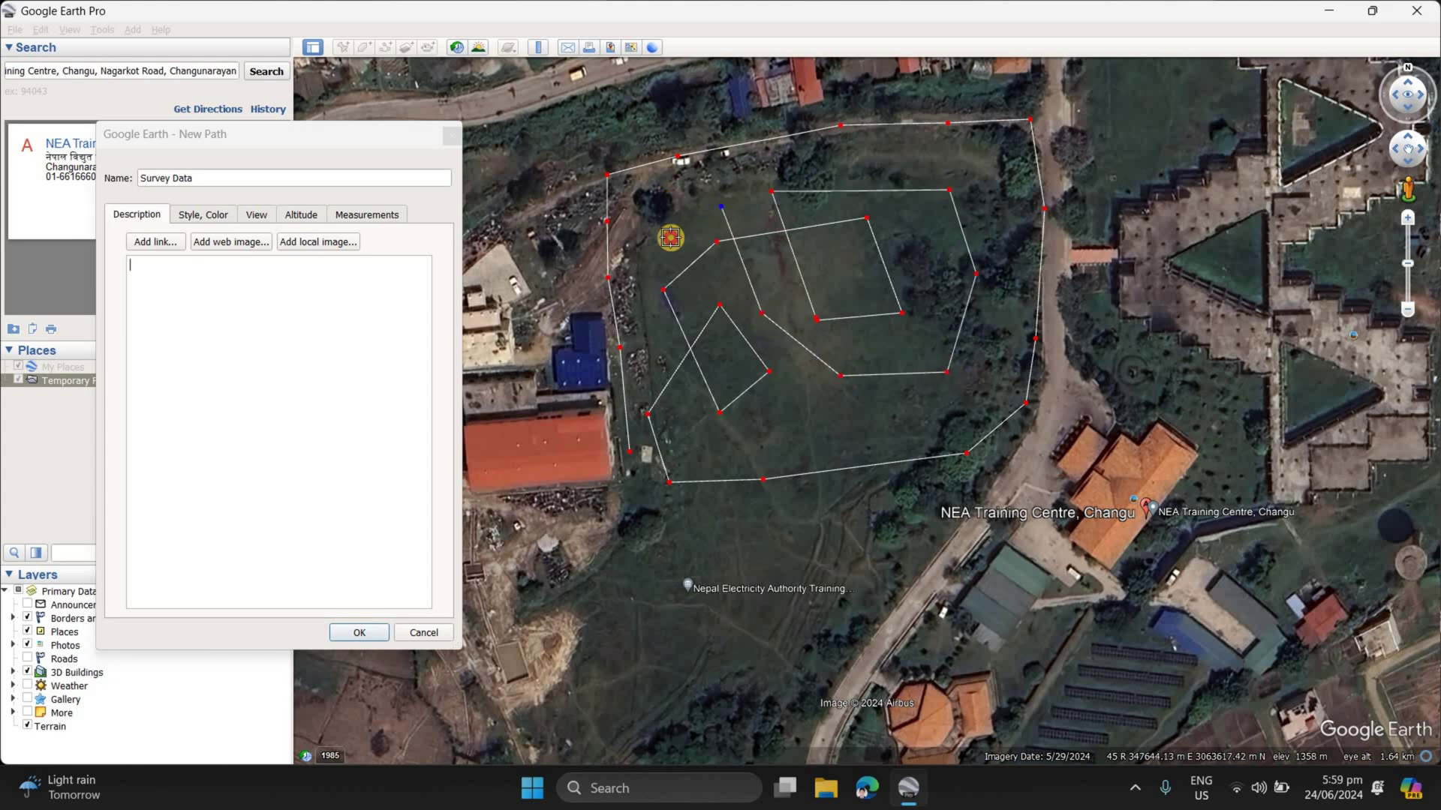
{"action": "left_click", "coordinate": [649, 294]}
{"action": "left_click", "coordinate": [714, 435]}
{"action": "left_click", "coordinate": [828, 414]}
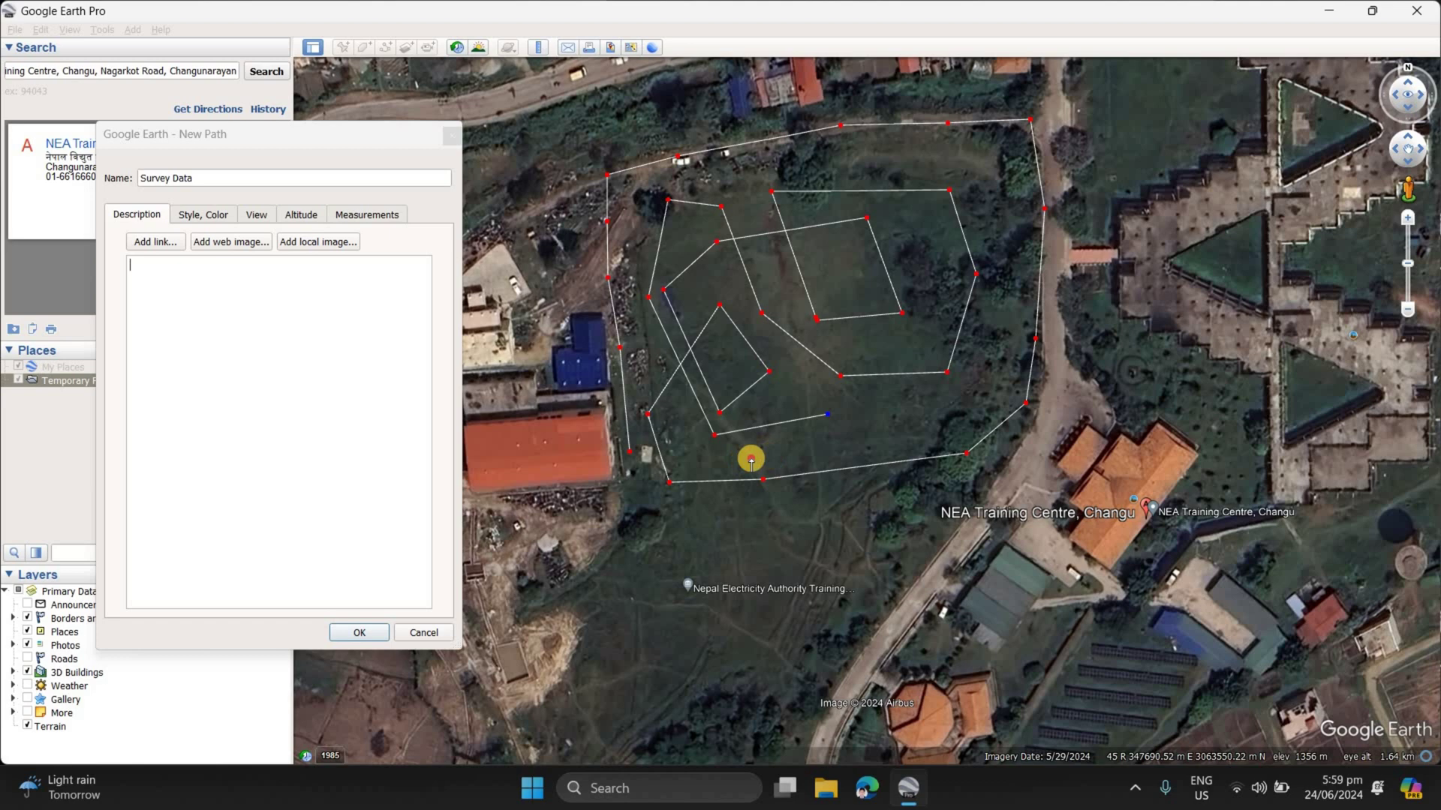
Step: Drag freehand loops crisscrossing the whole field to densify the Survey Data path
{"action": "left_click_drag", "start_coordinate": [746, 458], "coordinate": [972, 409]}
{"action": "mouse_move", "coordinate": [1012, 295]}
{"action": "left_mouse_down"}
{"action": "mouse_move", "coordinate": [990, 174]}
{"action": "mouse_move", "coordinate": [1000, 149]}
{"action": "mouse_move", "coordinate": [1015, 207]}
{"action": "mouse_move", "coordinate": [979, 281]}
{"action": "left_mouse_up"}
{"action": "mouse_move", "coordinate": [948, 181]}
{"action": "left_mouse_down"}
{"action": "mouse_move", "coordinate": [887, 314]}
{"action": "mouse_move", "coordinate": [835, 271]}
{"action": "mouse_move", "coordinate": [777, 264]}
{"action": "mouse_move", "coordinate": [789, 321]}
{"action": "left_mouse_up"}
{"action": "mouse_move", "coordinate": [713, 377]}
{"action": "left_mouse_down"}
{"action": "mouse_move", "coordinate": [710, 265]}
{"action": "mouse_move", "coordinate": [670, 201]}
{"action": "mouse_move", "coordinate": [645, 227]}
{"action": "mouse_move", "coordinate": [641, 400]}
{"action": "mouse_move", "coordinate": [685, 449]}
{"action": "mouse_move", "coordinate": [934, 400]}
{"action": "mouse_move", "coordinate": [986, 417]}
{"action": "mouse_move", "coordinate": [1001, 334]}
{"action": "mouse_move", "coordinate": [933, 302]}
{"action": "mouse_move", "coordinate": [977, 172]}
{"action": "left_mouse_up"}
{"action": "mouse_move", "coordinate": [822, 160]}
{"action": "left_mouse_down"}
{"action": "mouse_move", "coordinate": [693, 181]}
{"action": "mouse_move", "coordinate": [672, 237]}
{"action": "mouse_move", "coordinate": [978, 223]}
{"action": "mouse_move", "coordinate": [992, 246]}
{"action": "mouse_move", "coordinate": [654, 343]}
{"action": "mouse_move", "coordinate": [699, 396]}
{"action": "mouse_move", "coordinate": [1013, 368]}
{"action": "mouse_move", "coordinate": [781, 334]}
{"action": "mouse_move", "coordinate": [714, 374]}
{"action": "mouse_move", "coordinate": [829, 396]}
{"action": "mouse_move", "coordinate": [936, 290]}
{"action": "mouse_move", "coordinate": [791, 262]}
{"action": "mouse_move", "coordinate": [776, 342]}
{"action": "mouse_move", "coordinate": [713, 245]}
{"action": "mouse_move", "coordinate": [862, 277]}
{"action": "mouse_move", "coordinate": [898, 350]}
{"action": "mouse_move", "coordinate": [775, 415]}
{"action": "left_mouse_up"}
{"action": "scroll", "coordinate": [777, 417], "scroll_direction": "down", "scroll_amount": 1}
{"action": "scroll", "coordinate": [780, 345], "scroll_direction": "up", "scroll_amount": 1}
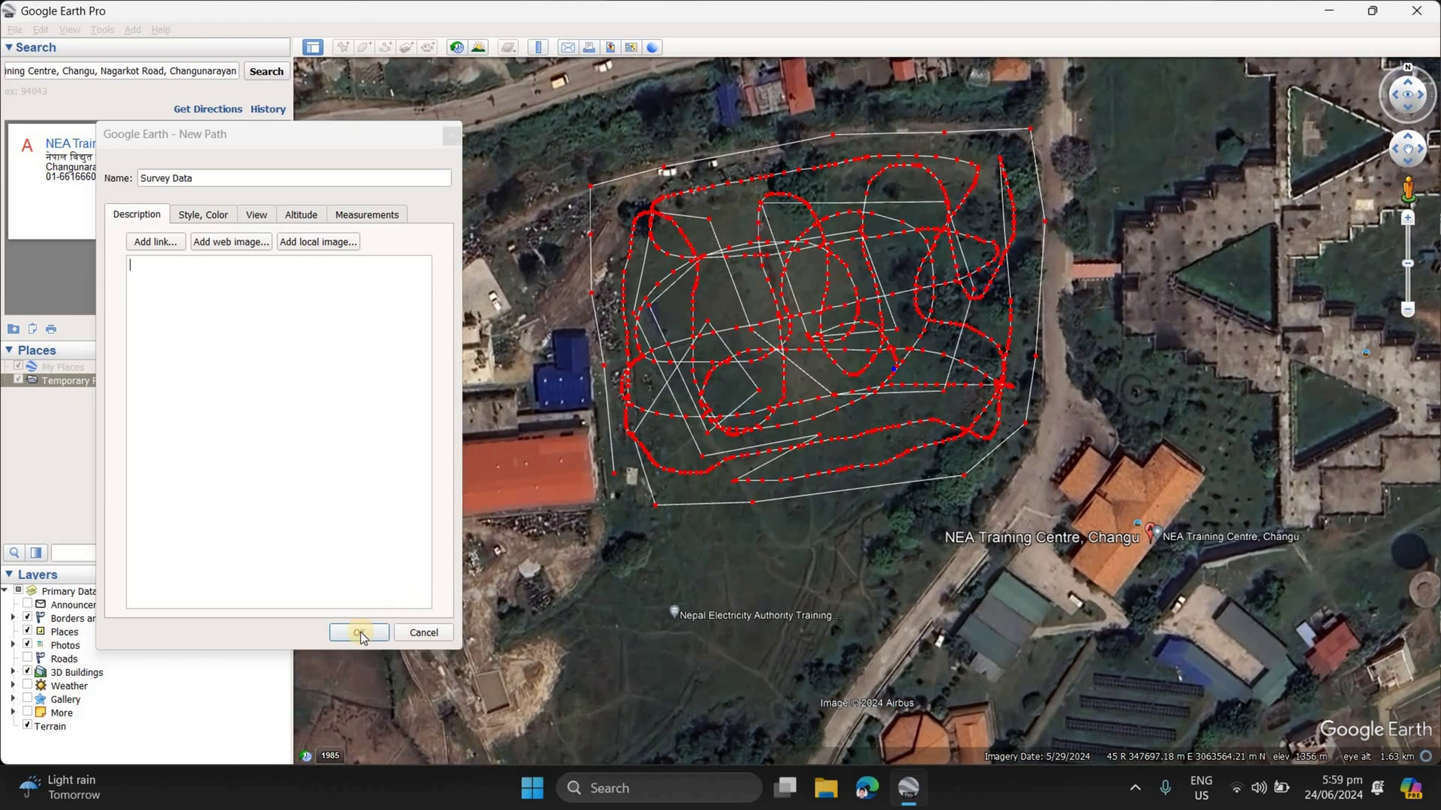
Step: Confirm the Survey Data path and save it through Save Place As as a Kml file
{"action": "left_click", "coordinate": [360, 633]}
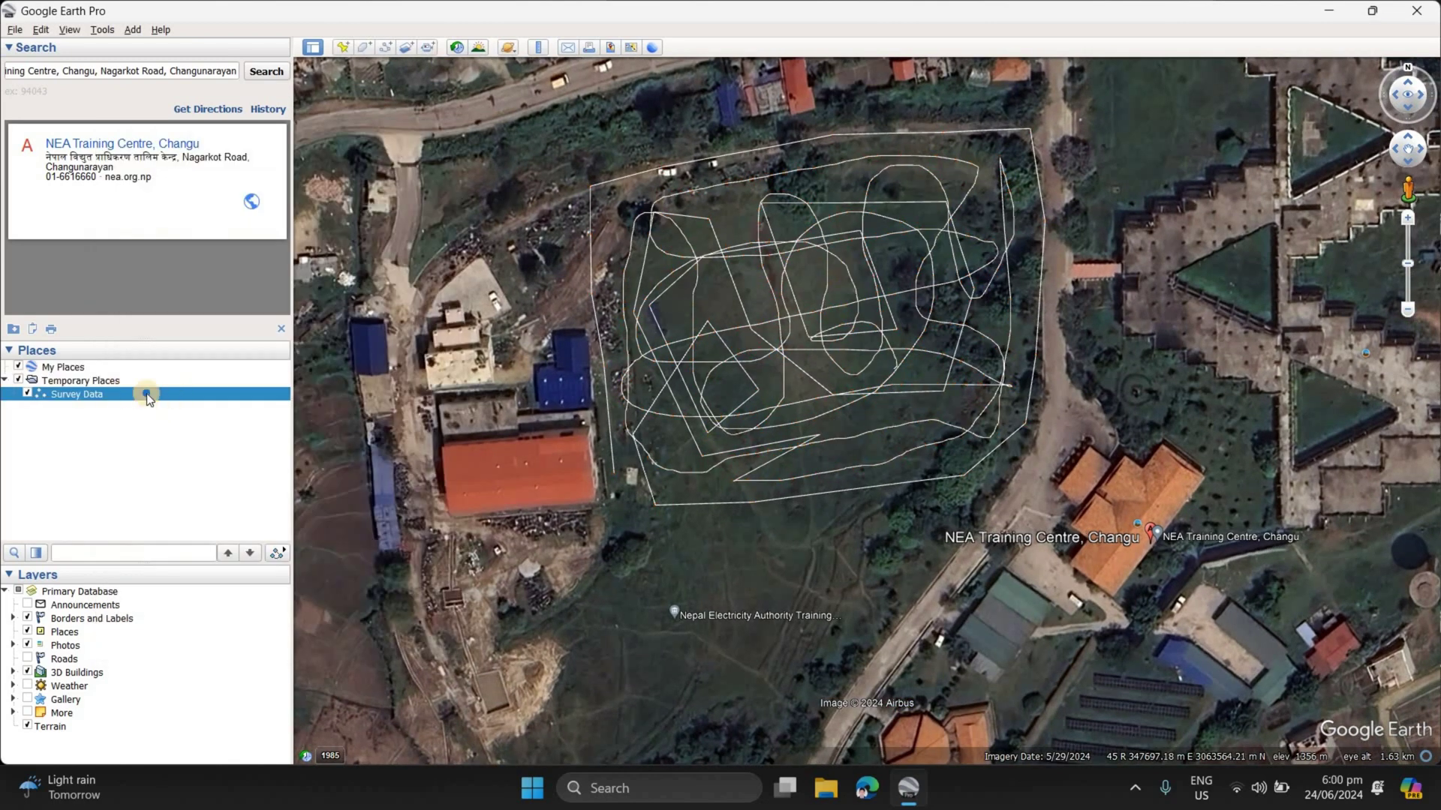
{"action": "right_click", "coordinate": [147, 394]}
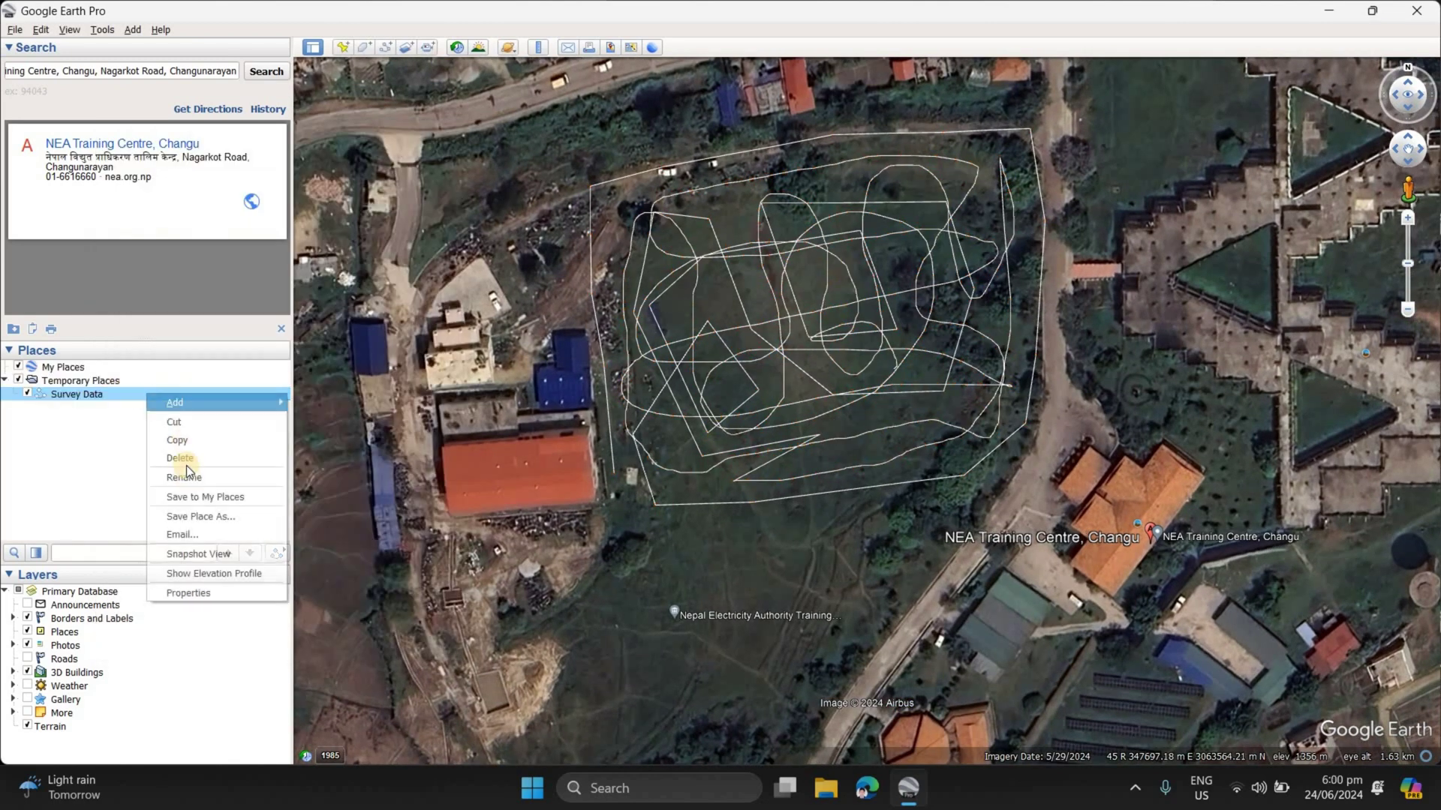
{"action": "left_click", "coordinate": [227, 516]}
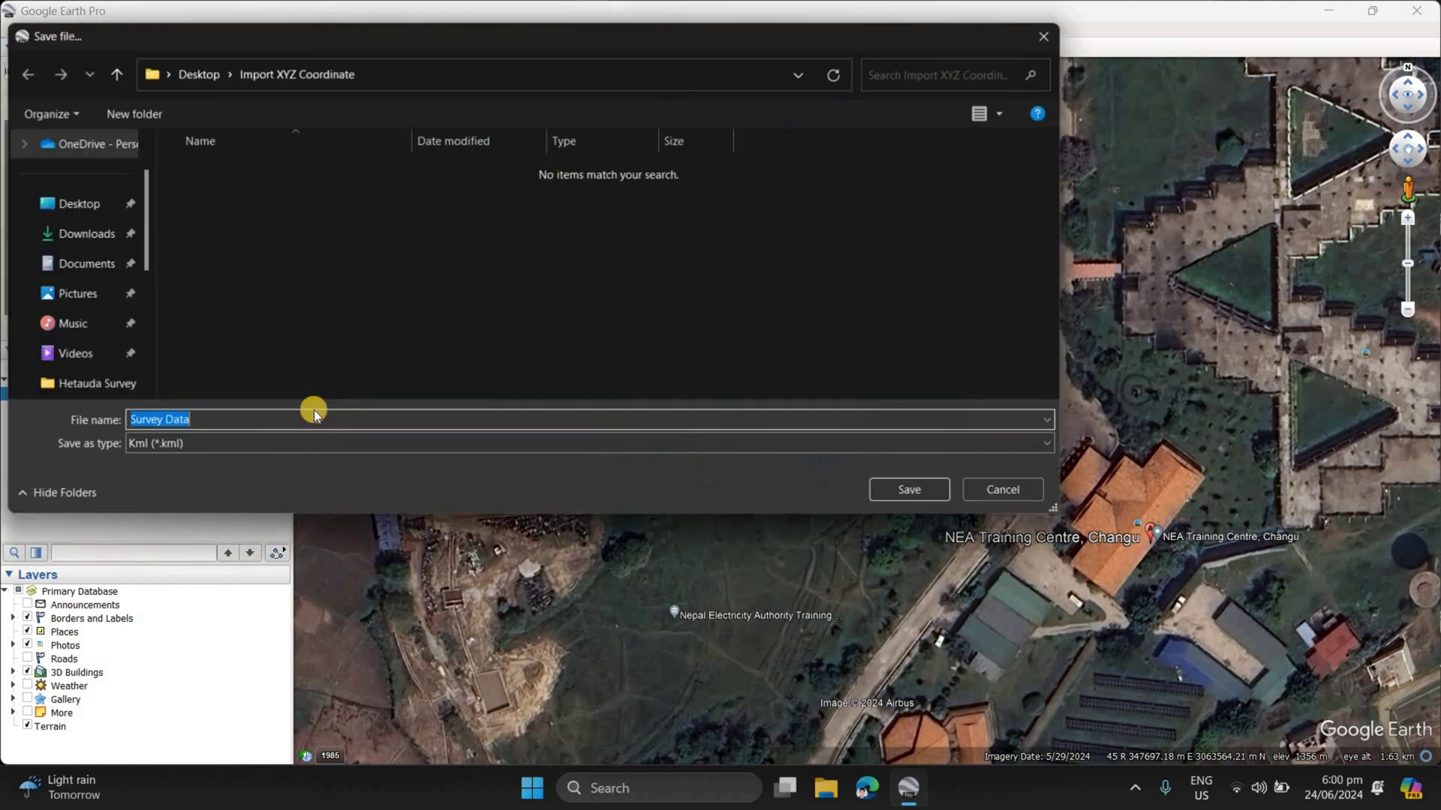
{"action": "left_click", "coordinate": [222, 447]}
{"action": "left_click", "coordinate": [232, 454]}
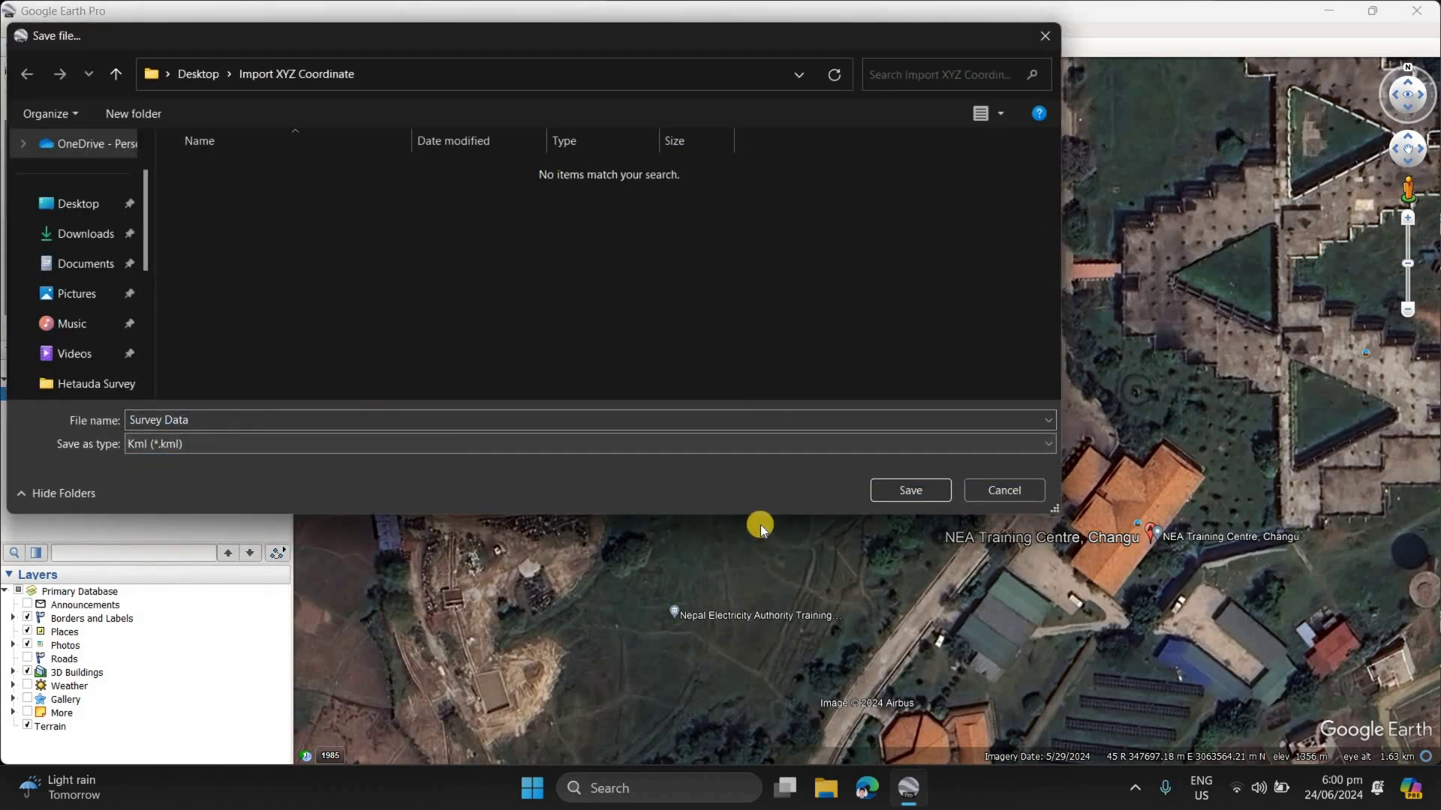
{"action": "left_click", "coordinate": [917, 490]}
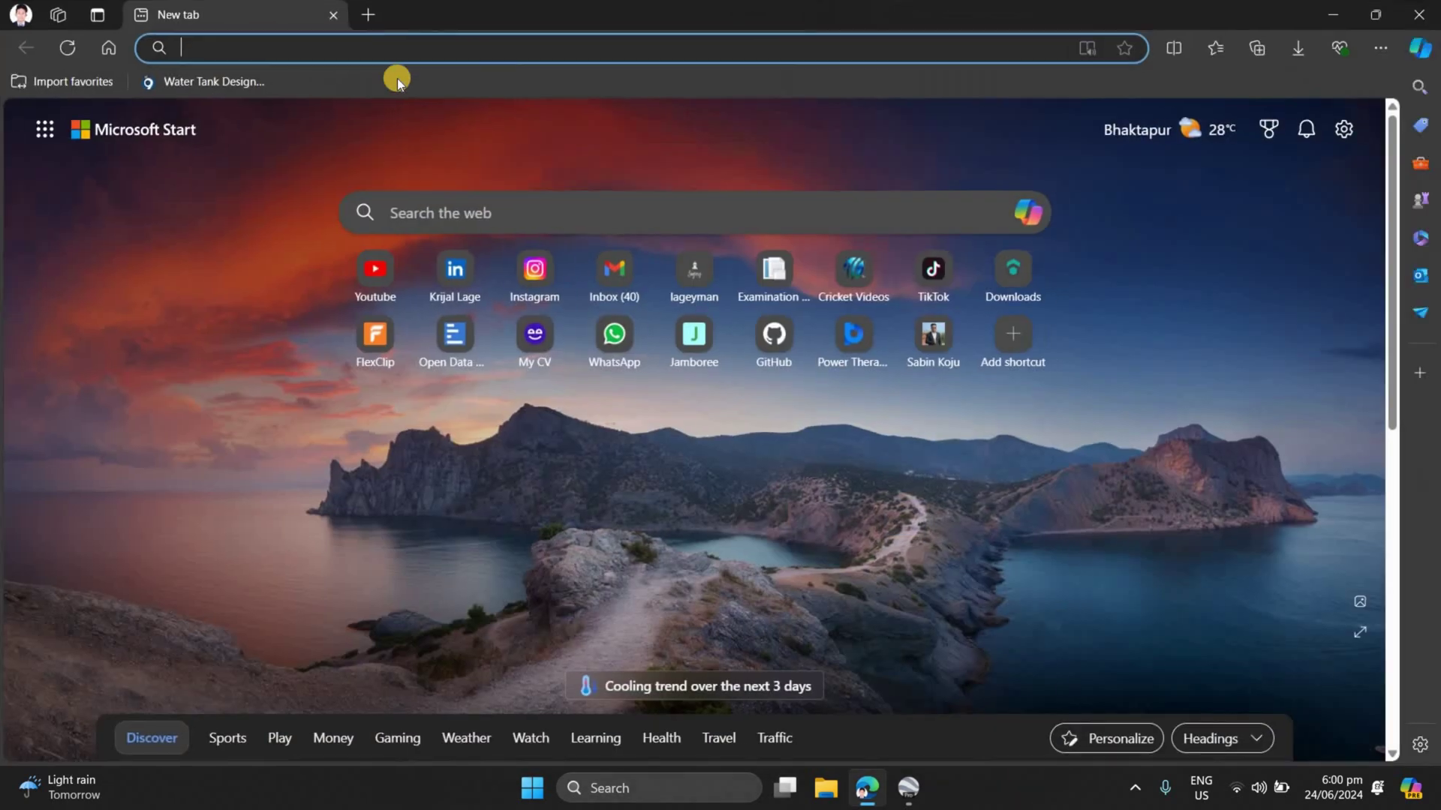
Step: Search Bing for 'gps visualizer' and open the official GPS Visualizer site
{"action": "type", "text": "gps visu"}
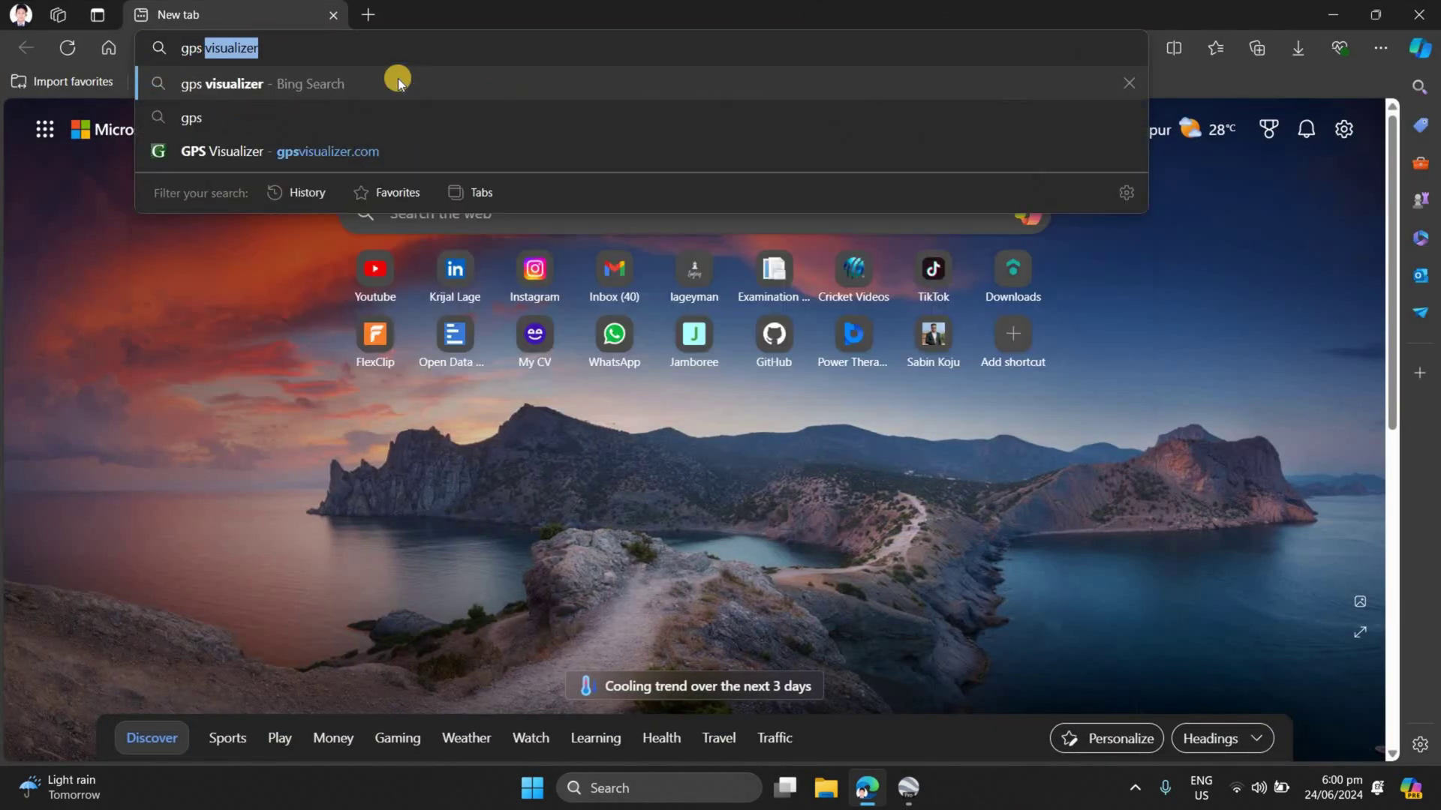
{"action": "type", "text": "alizer"}
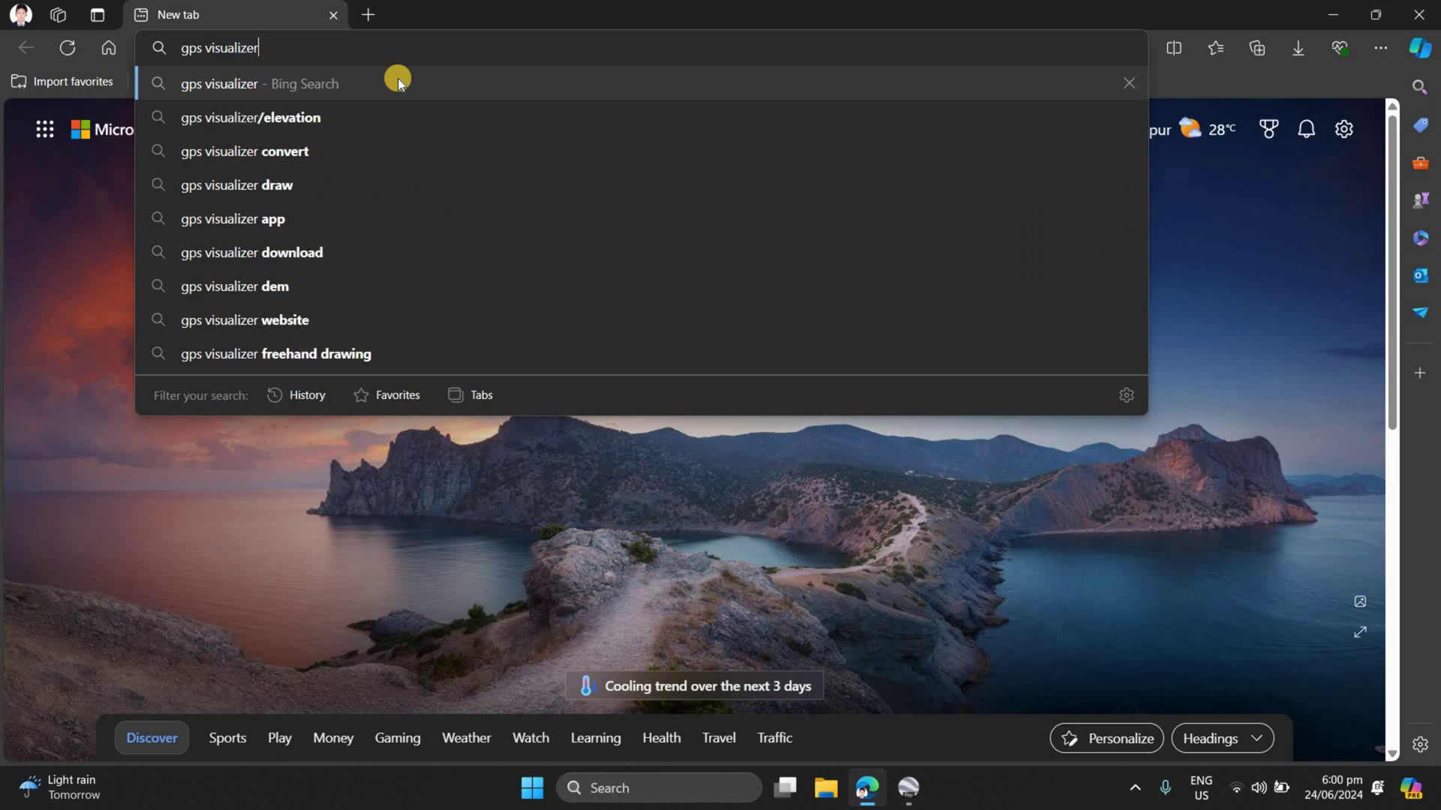
{"action": "key", "text": "Return"}
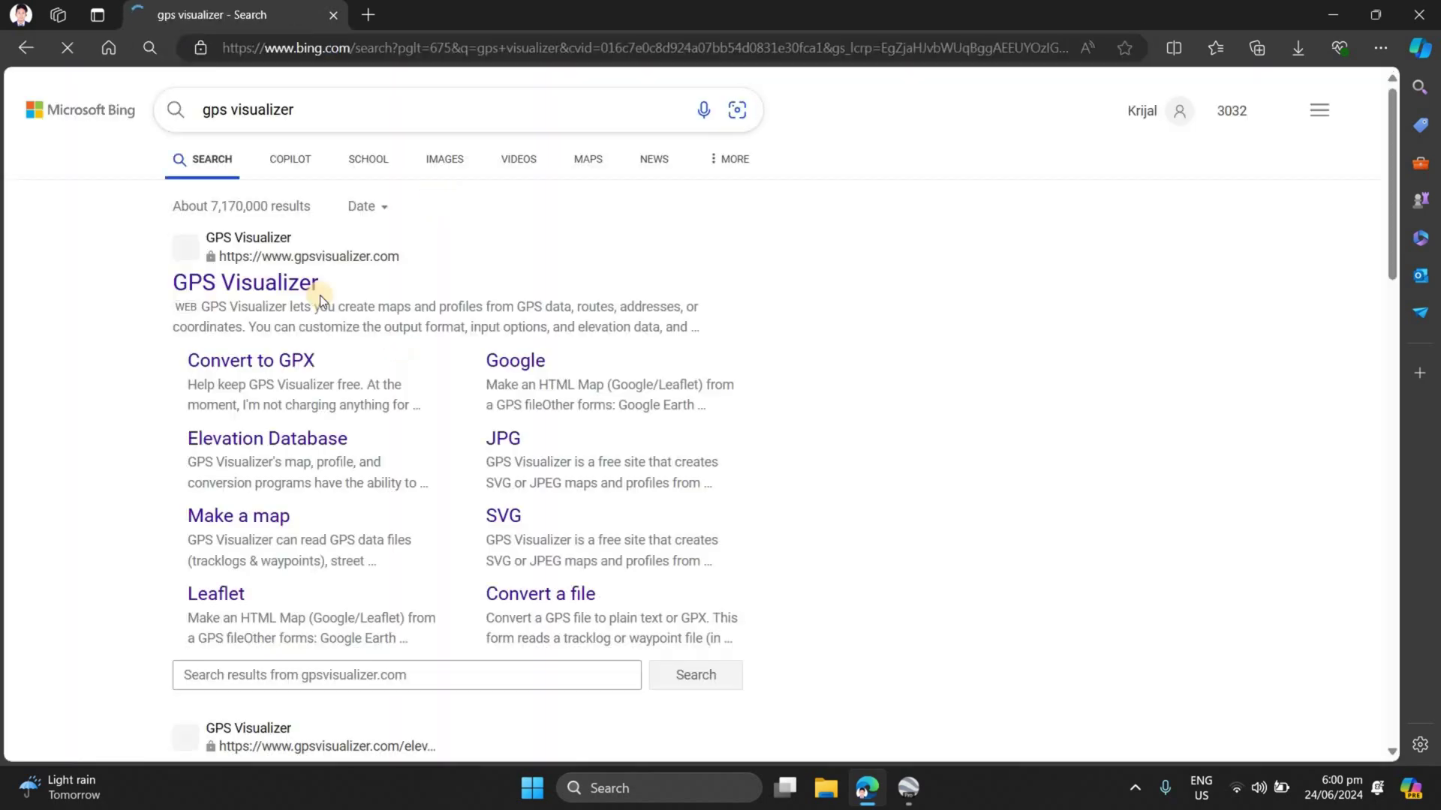
{"action": "left_click", "coordinate": [259, 289]}
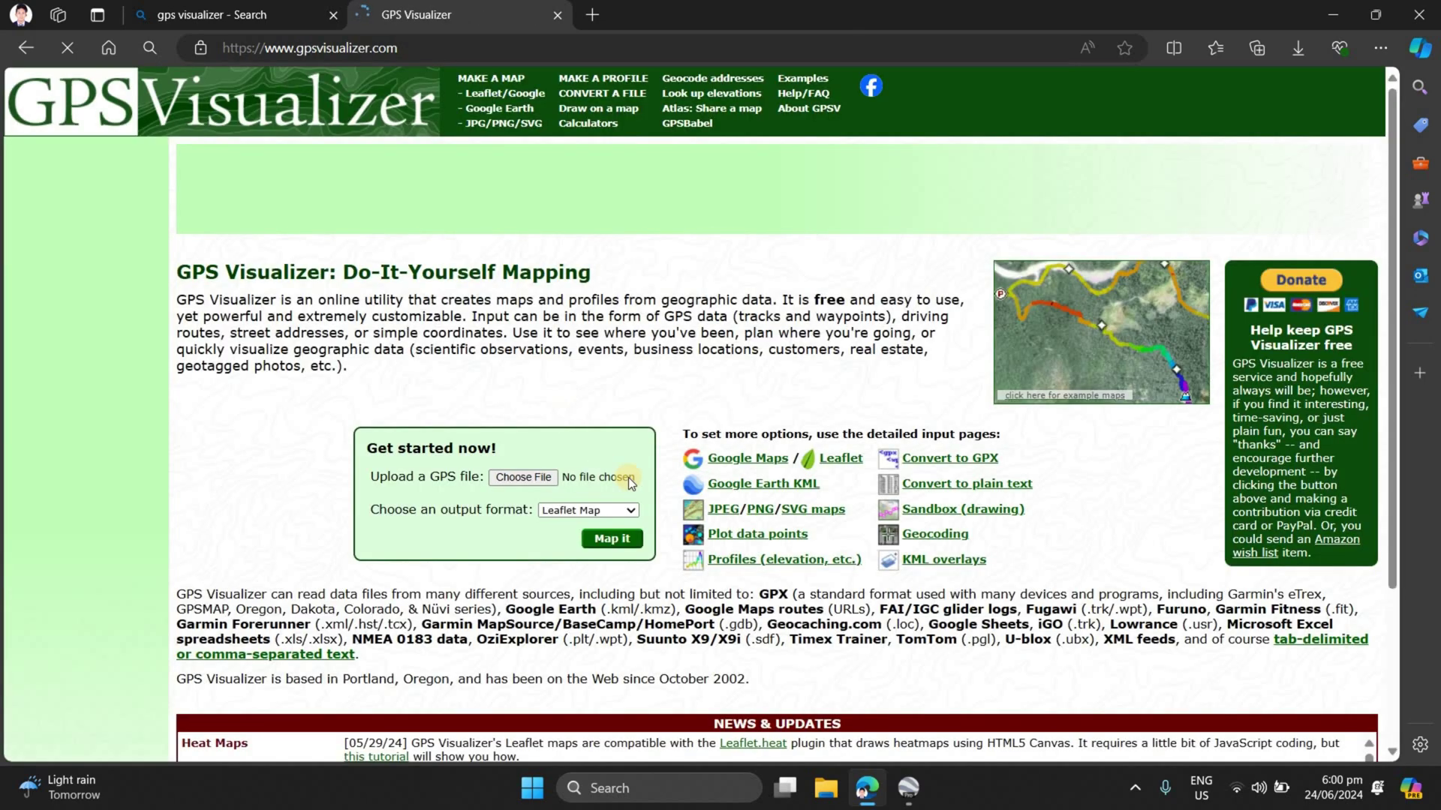
{"action": "scroll", "coordinate": [756, 385], "scroll_direction": "down", "scroll_amount": 3}
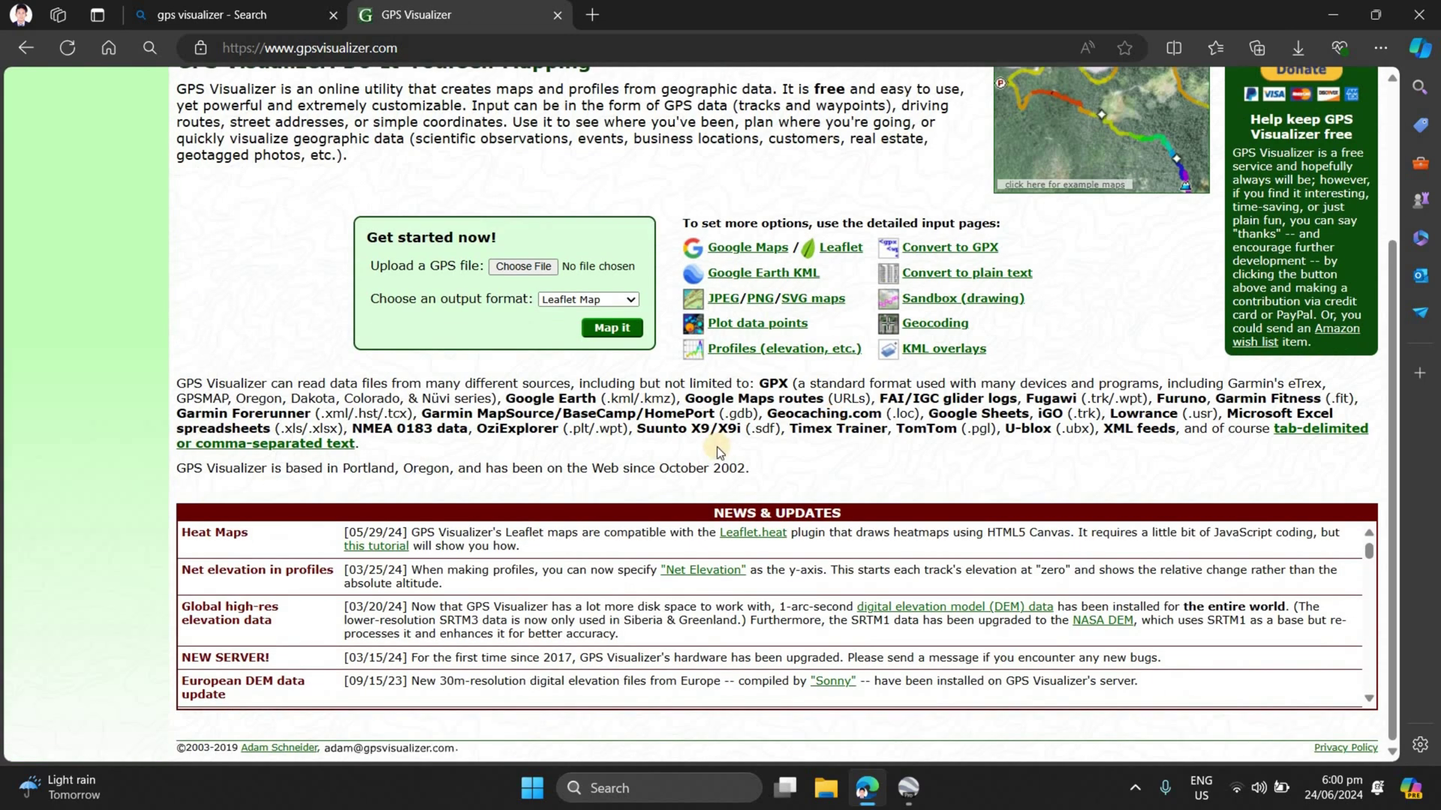
{"action": "scroll", "coordinate": [539, 298], "scroll_direction": "up", "scroll_amount": 1}
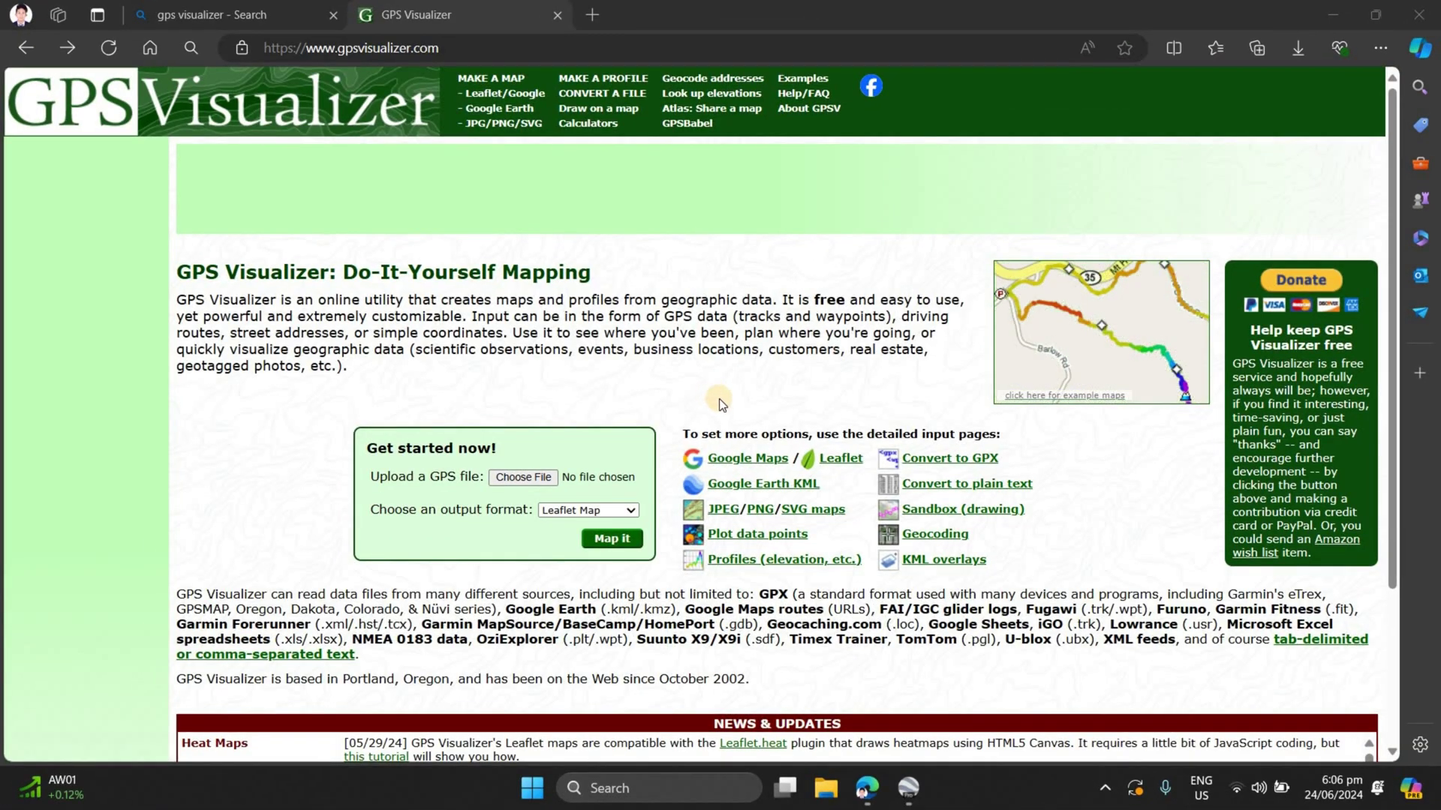
{"action": "scroll", "coordinate": [704, 408], "scroll_direction": "down", "scroll_amount": 2}
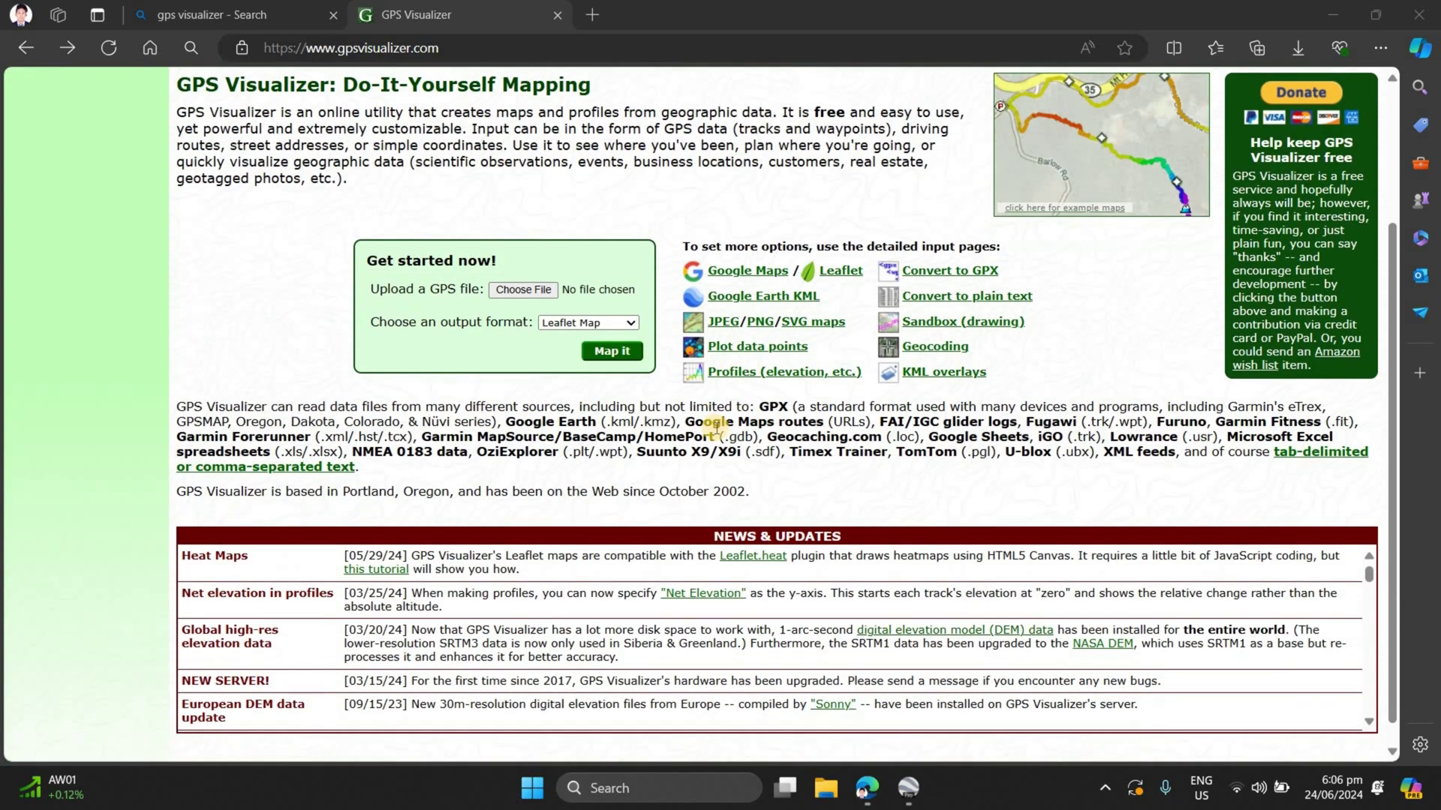
{"action": "scroll", "coordinate": [715, 426], "scroll_direction": "up", "scroll_amount": 2}
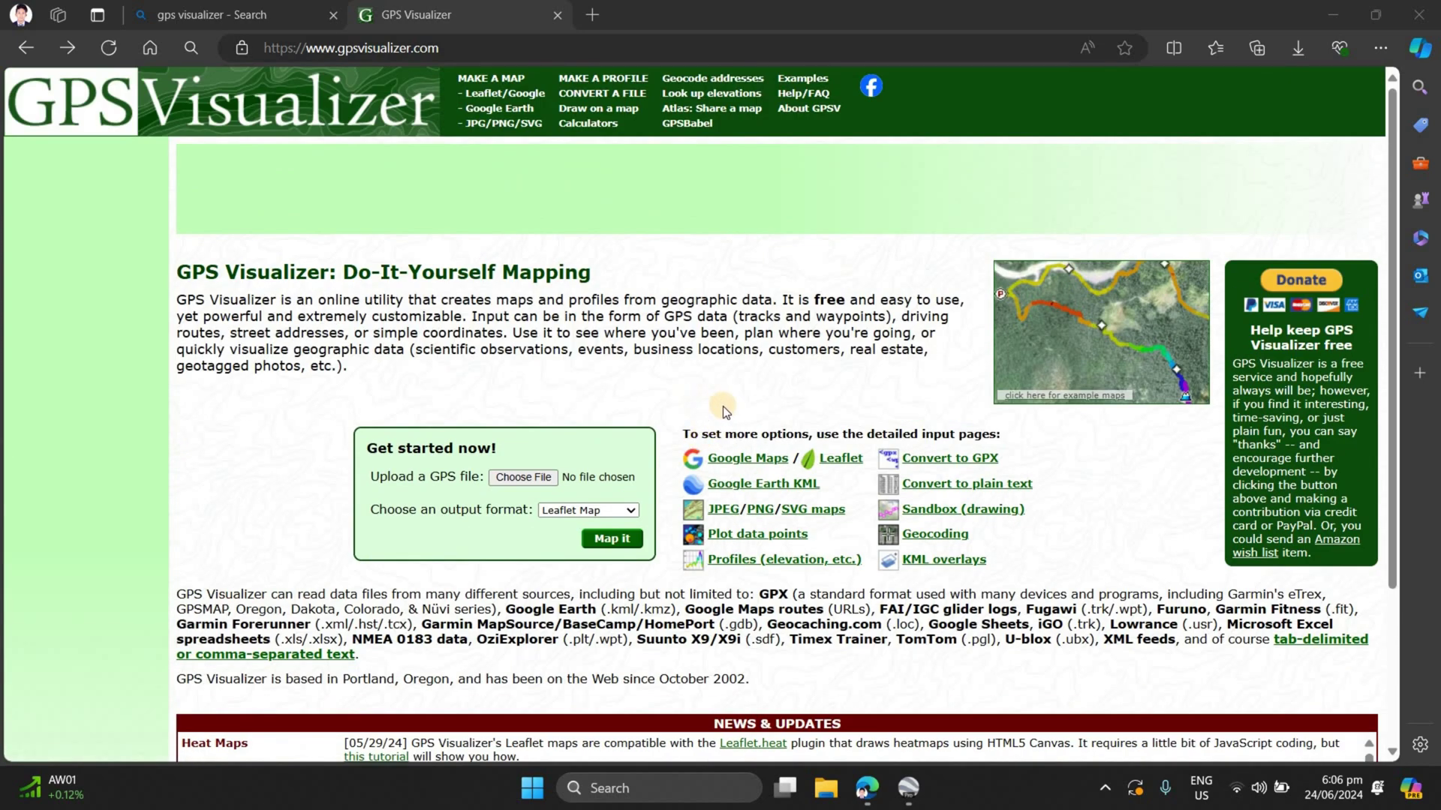
{"action": "scroll", "coordinate": [695, 393], "scroll_direction": "down", "scroll_amount": 3}
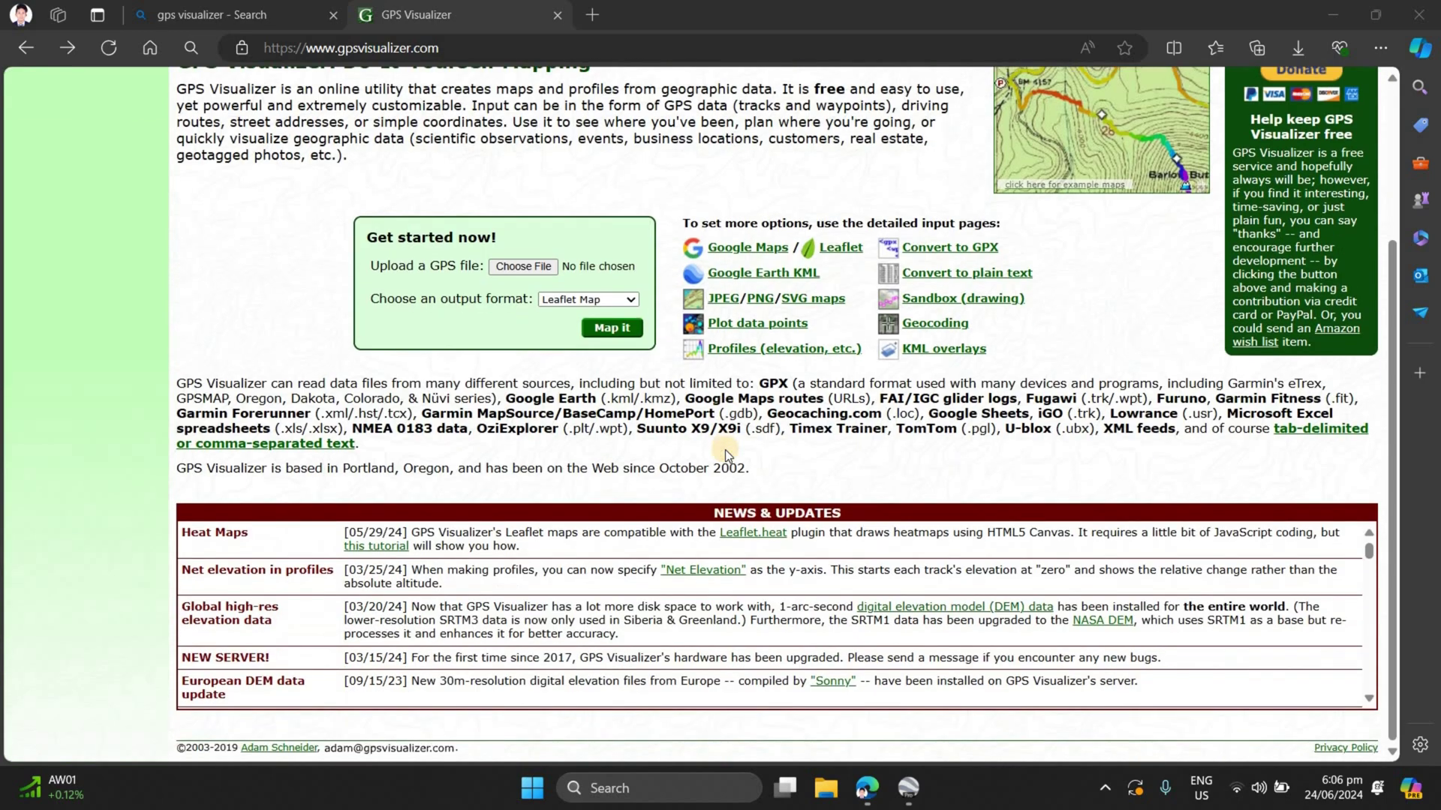
{"action": "scroll", "coordinate": [724, 449], "scroll_direction": "up", "scroll_amount": 3}
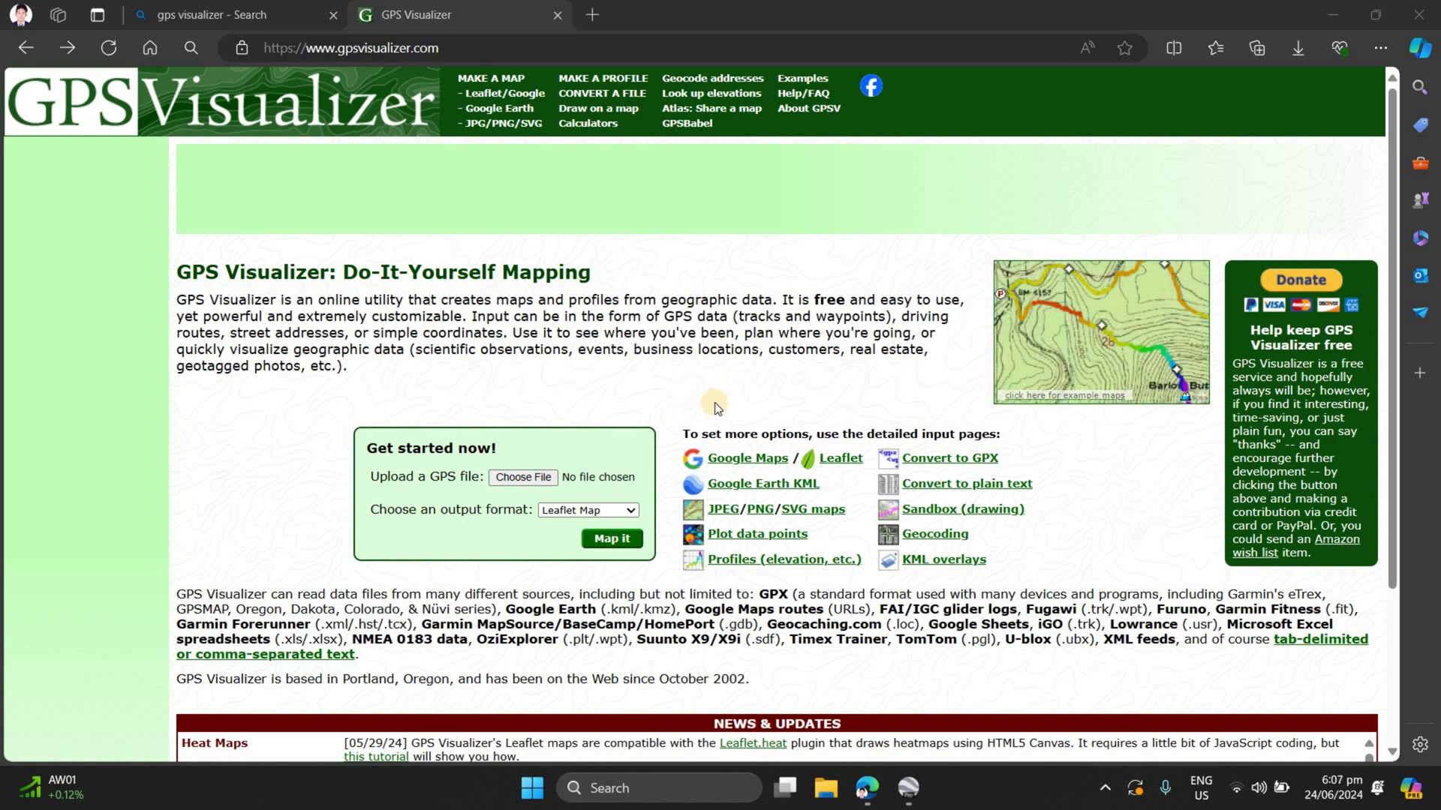
{"action": "scroll", "coordinate": [713, 472], "scroll_direction": "down", "scroll_amount": 3}
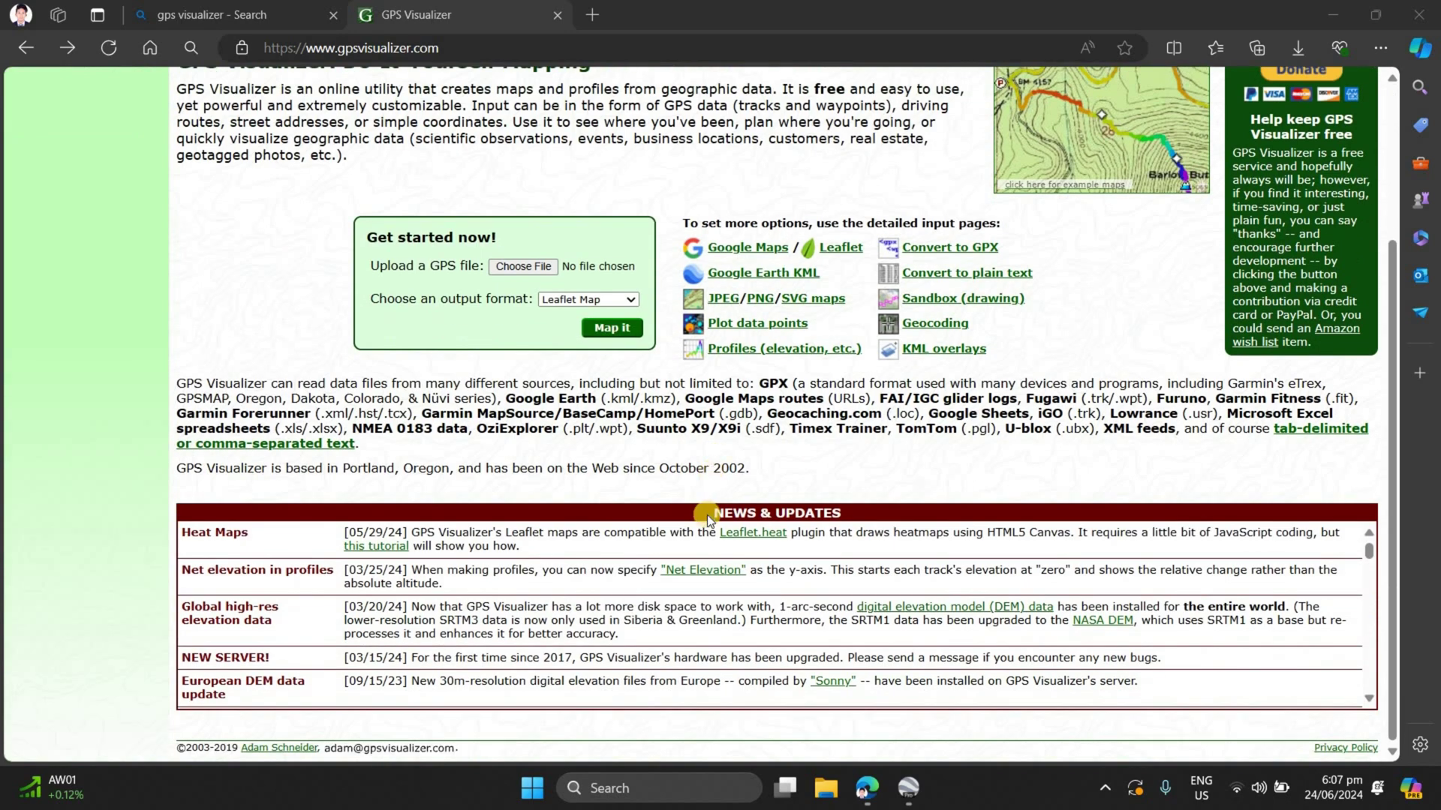
{"action": "scroll", "coordinate": [707, 515], "scroll_direction": "up", "scroll_amount": 3}
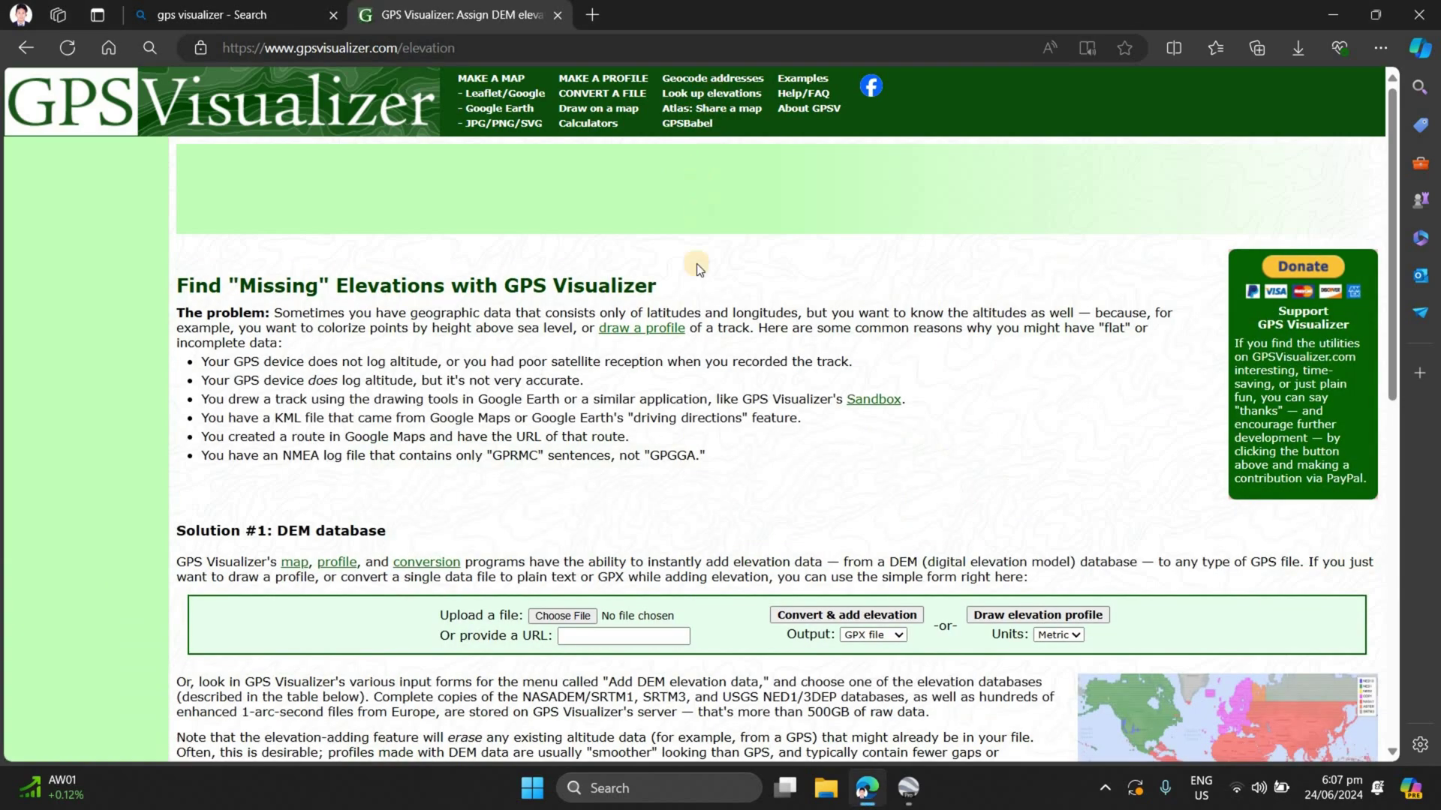
Step: Choose Survey Data.kml as the upload file on the Look up elevations page
{"action": "scroll", "coordinate": [522, 443], "scroll_direction": "down", "scroll_amount": 6}
{"action": "scroll", "coordinate": [559, 353], "scroll_direction": "up", "scroll_amount": 3}
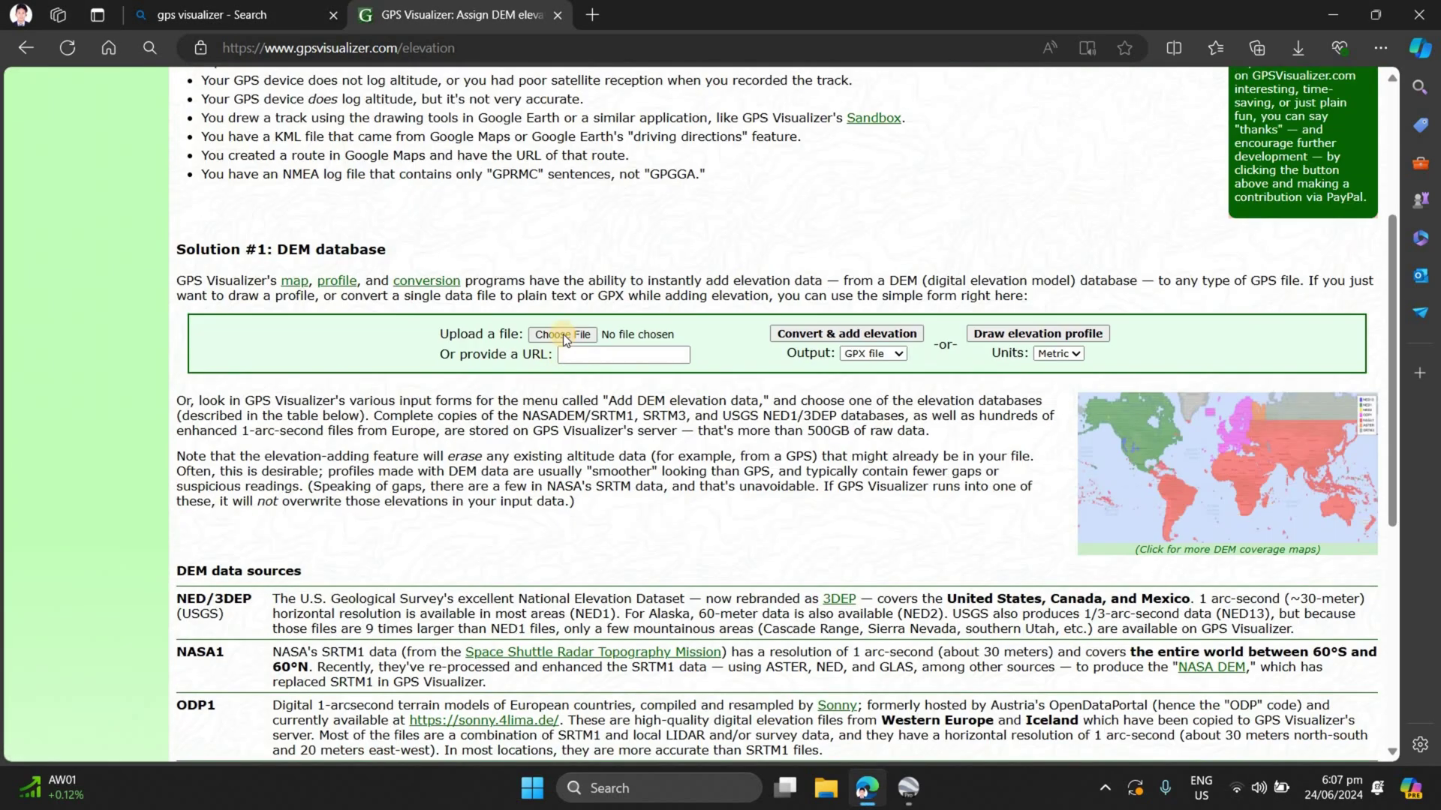
{"action": "left_click", "coordinate": [563, 335]}
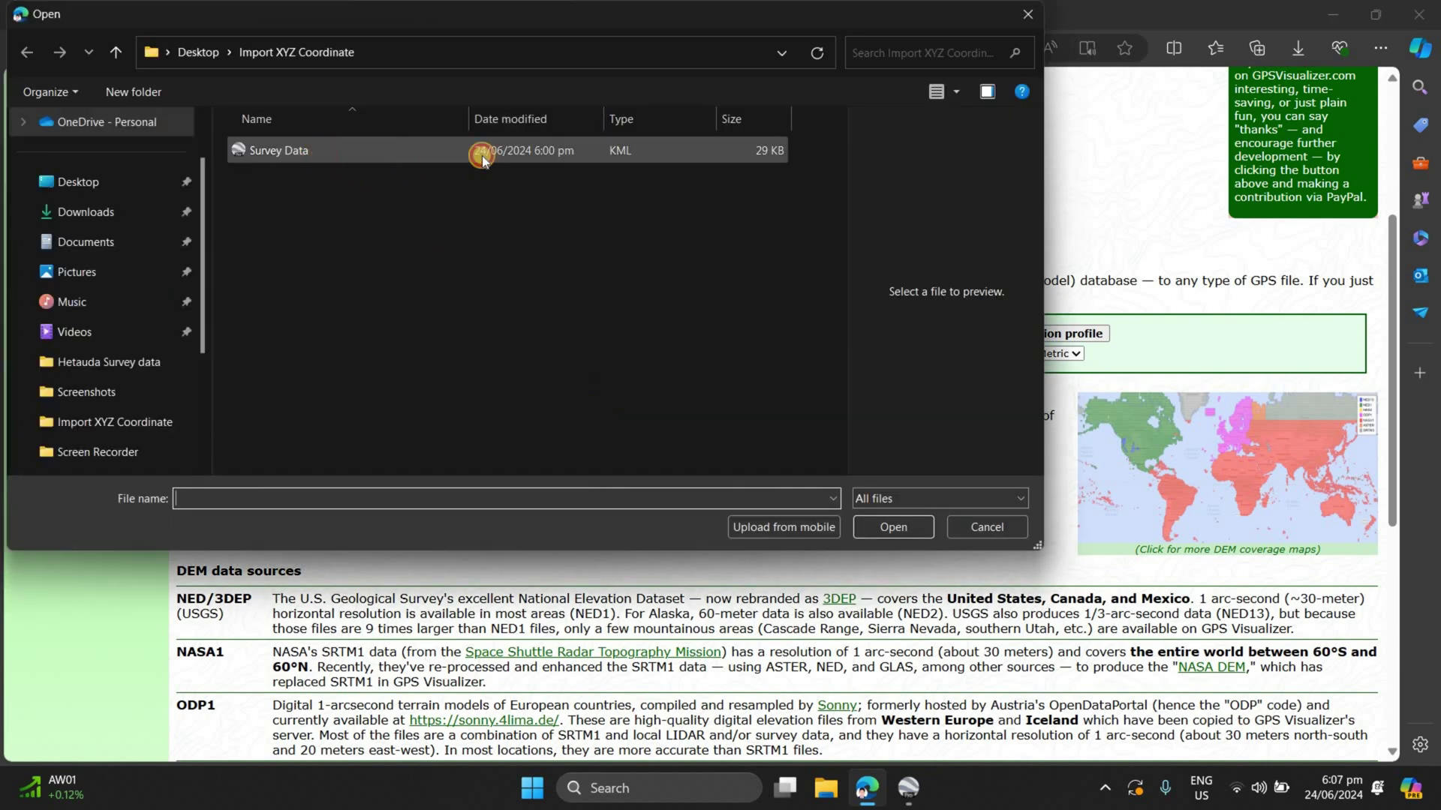
{"action": "left_click", "coordinate": [481, 157]}
{"action": "left_click", "coordinate": [876, 524]}
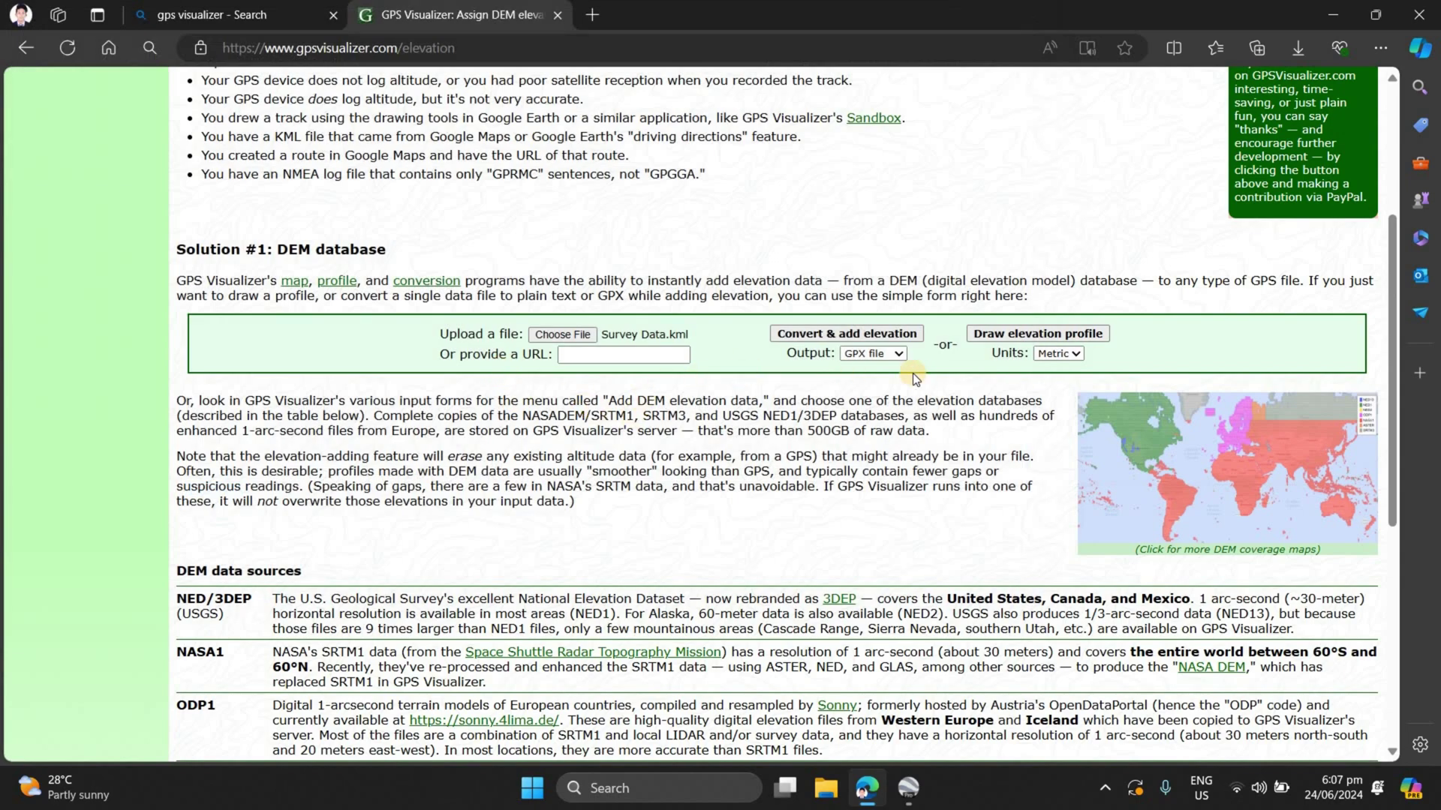
Step: Set the output format to Plain text and run Convert & add elevation
{"action": "left_click", "coordinate": [897, 354]}
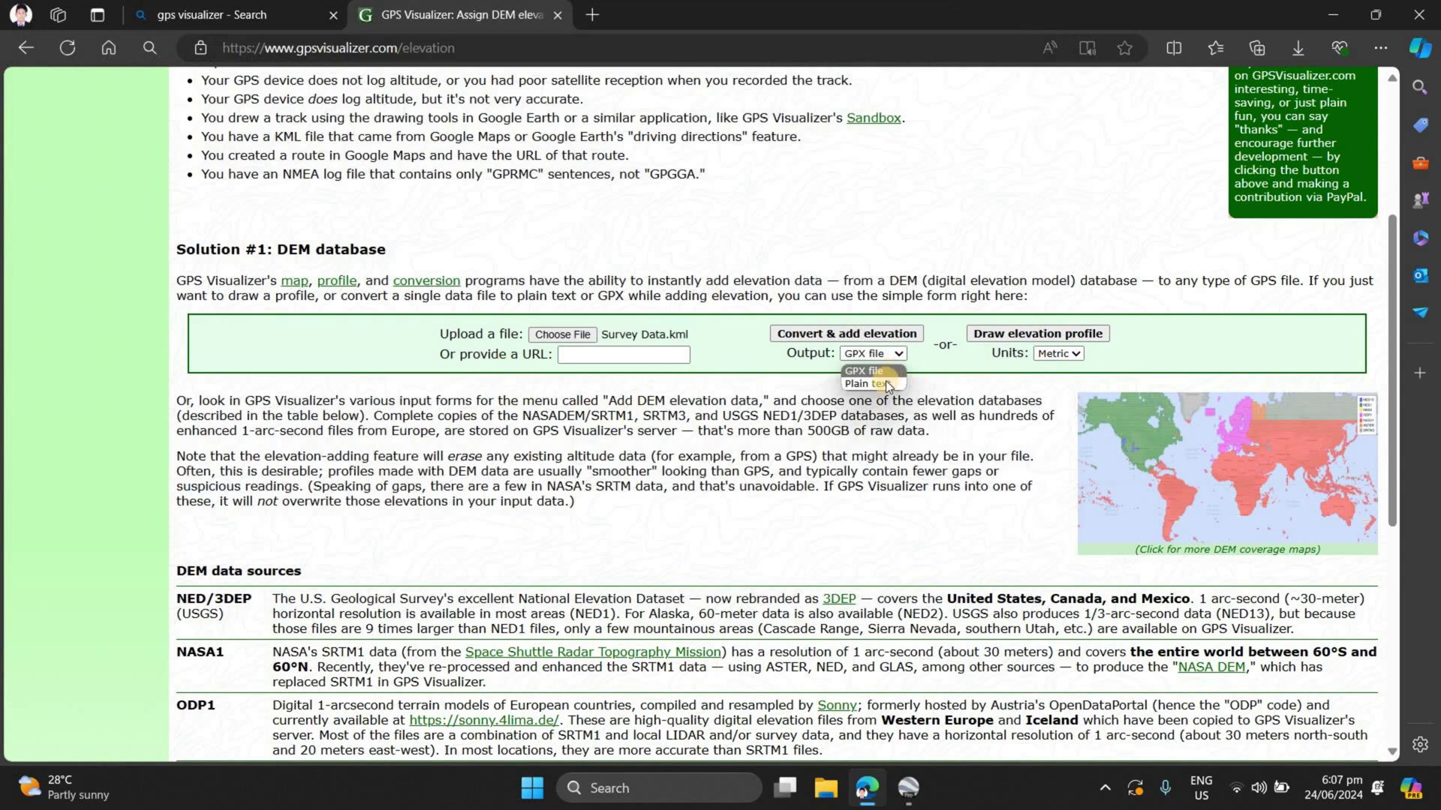
{"action": "left_click", "coordinate": [885, 385]}
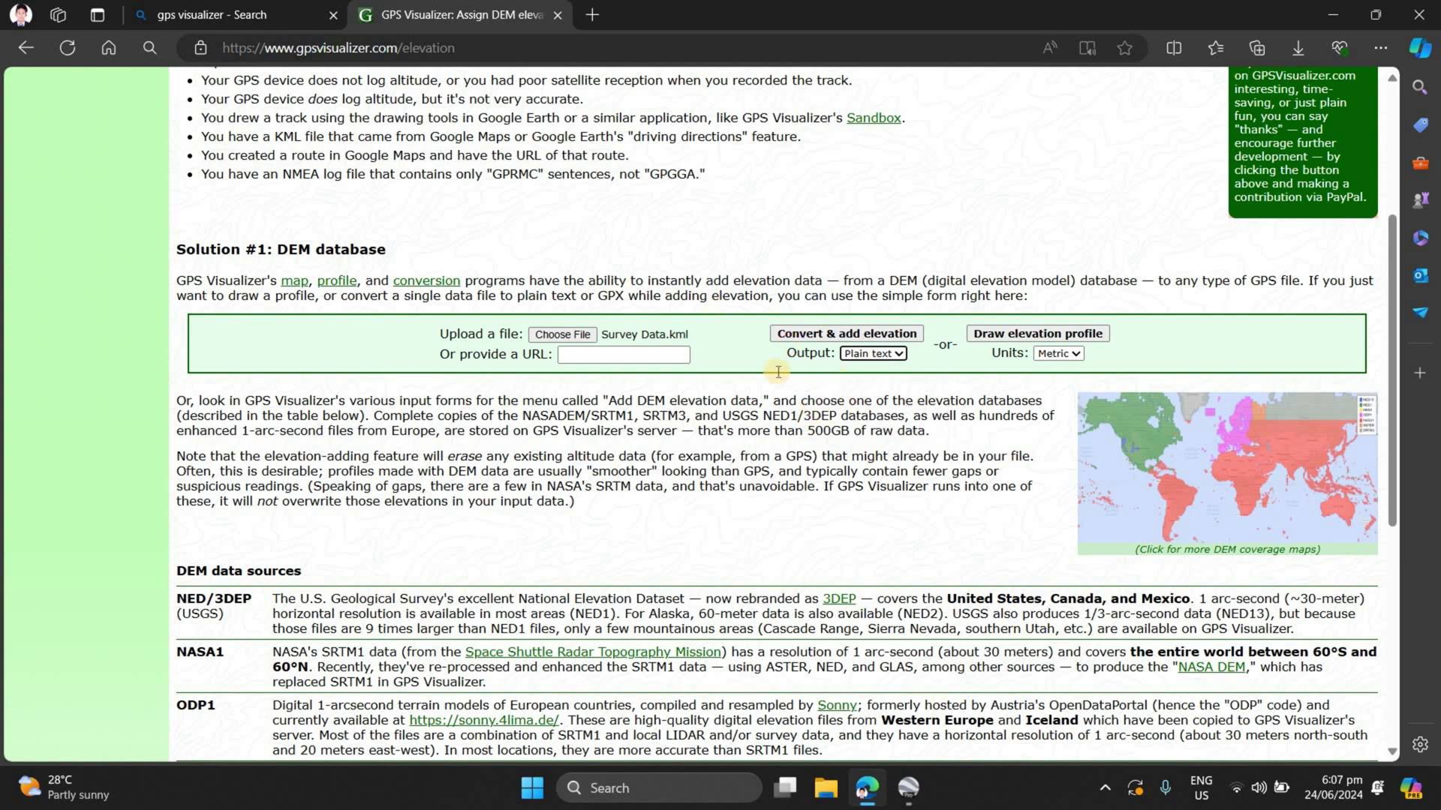
{"action": "scroll", "coordinate": [828, 398], "scroll_direction": "down", "scroll_amount": 4}
{"action": "scroll", "coordinate": [828, 398], "scroll_direction": "up", "scroll_amount": 5}
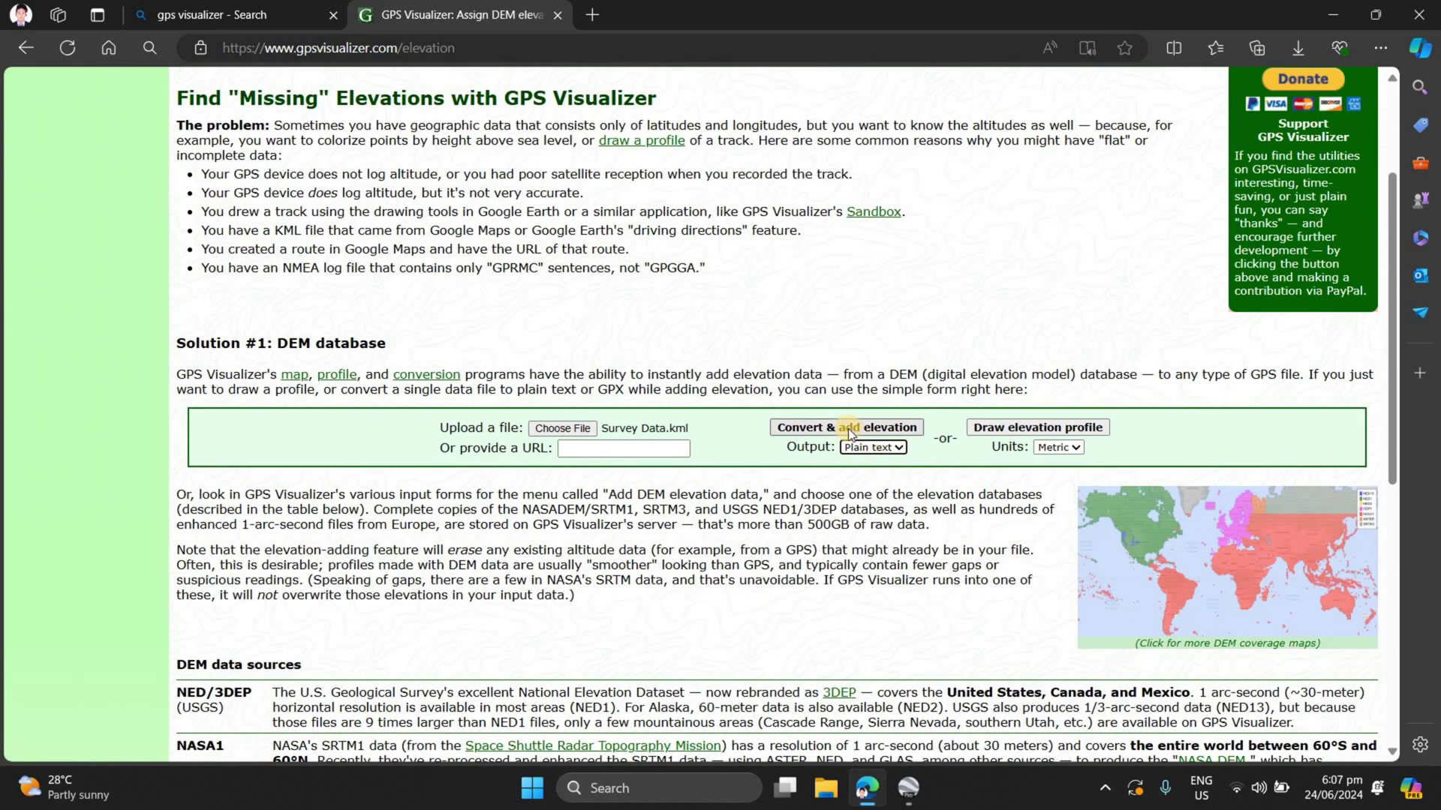
{"action": "left_click", "coordinate": [849, 429]}
{"action": "scroll", "coordinate": [644, 514], "scroll_direction": "down", "scroll_amount": 4}
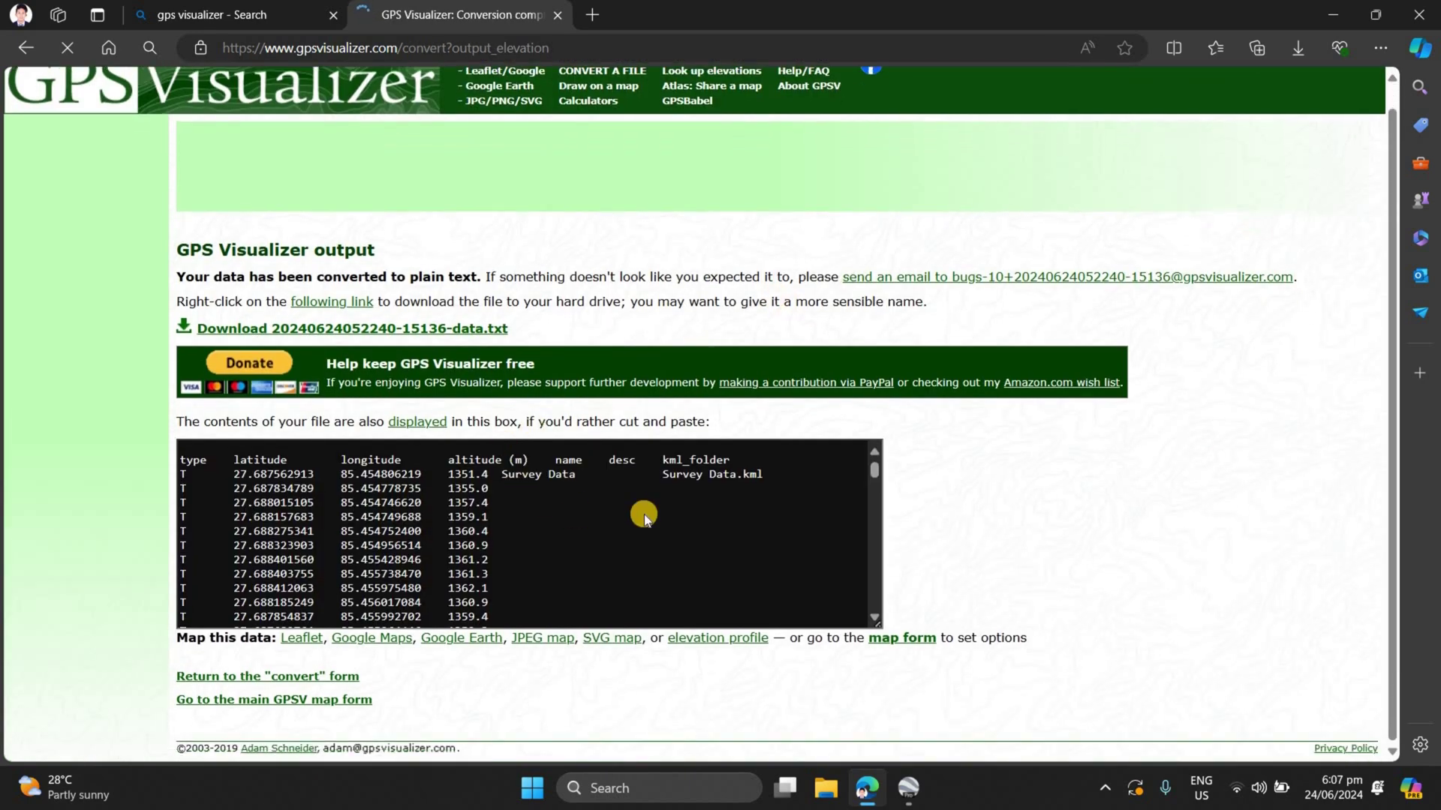
{"action": "scroll", "coordinate": [462, 505], "scroll_direction": "down", "scroll_amount": 2}
{"action": "scroll", "coordinate": [447, 502], "scroll_direction": "up", "scroll_amount": 2}
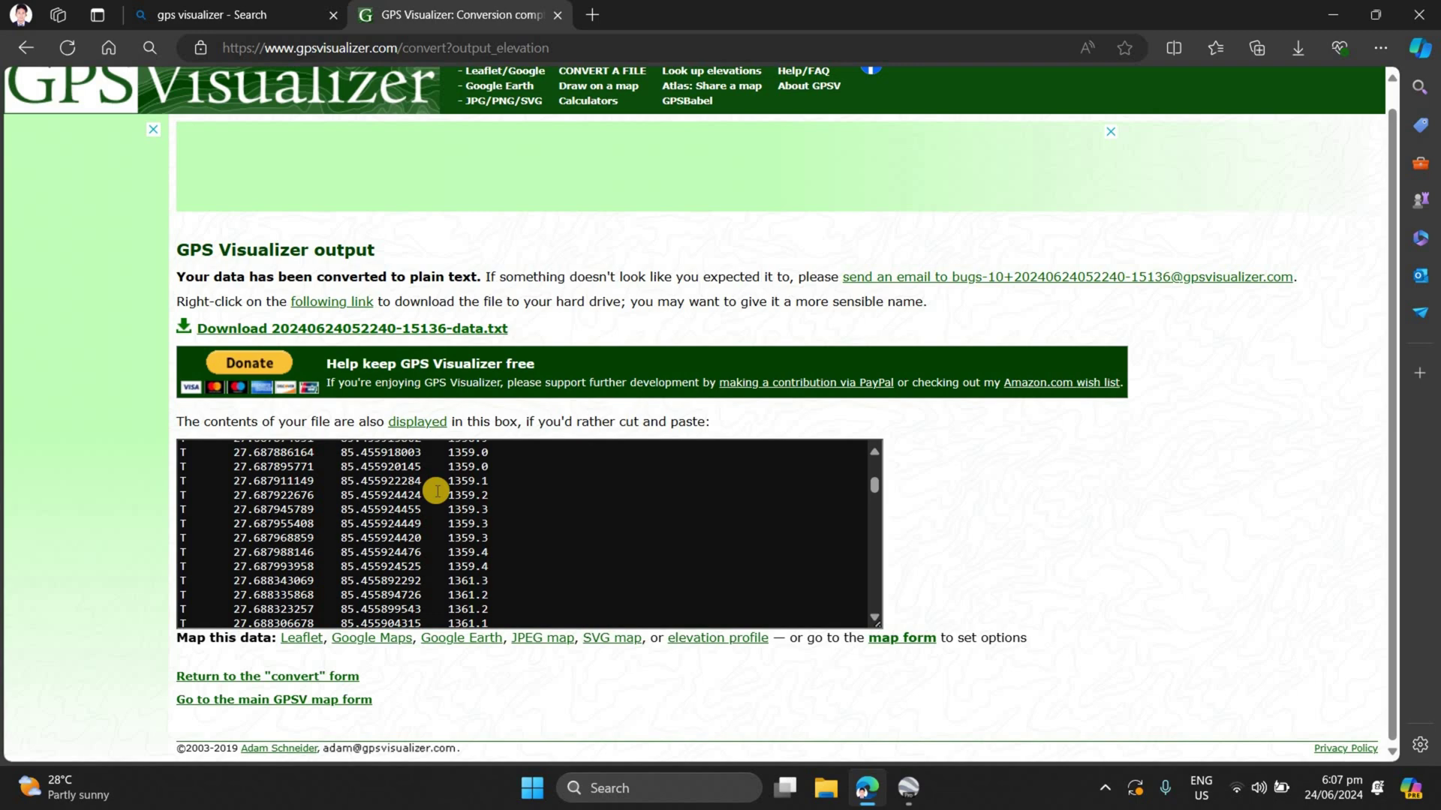
{"action": "scroll", "coordinate": [428, 473], "scroll_direction": "up", "scroll_amount": 3}
{"action": "scroll", "coordinate": [511, 537], "scroll_direction": "down", "scroll_amount": 2}
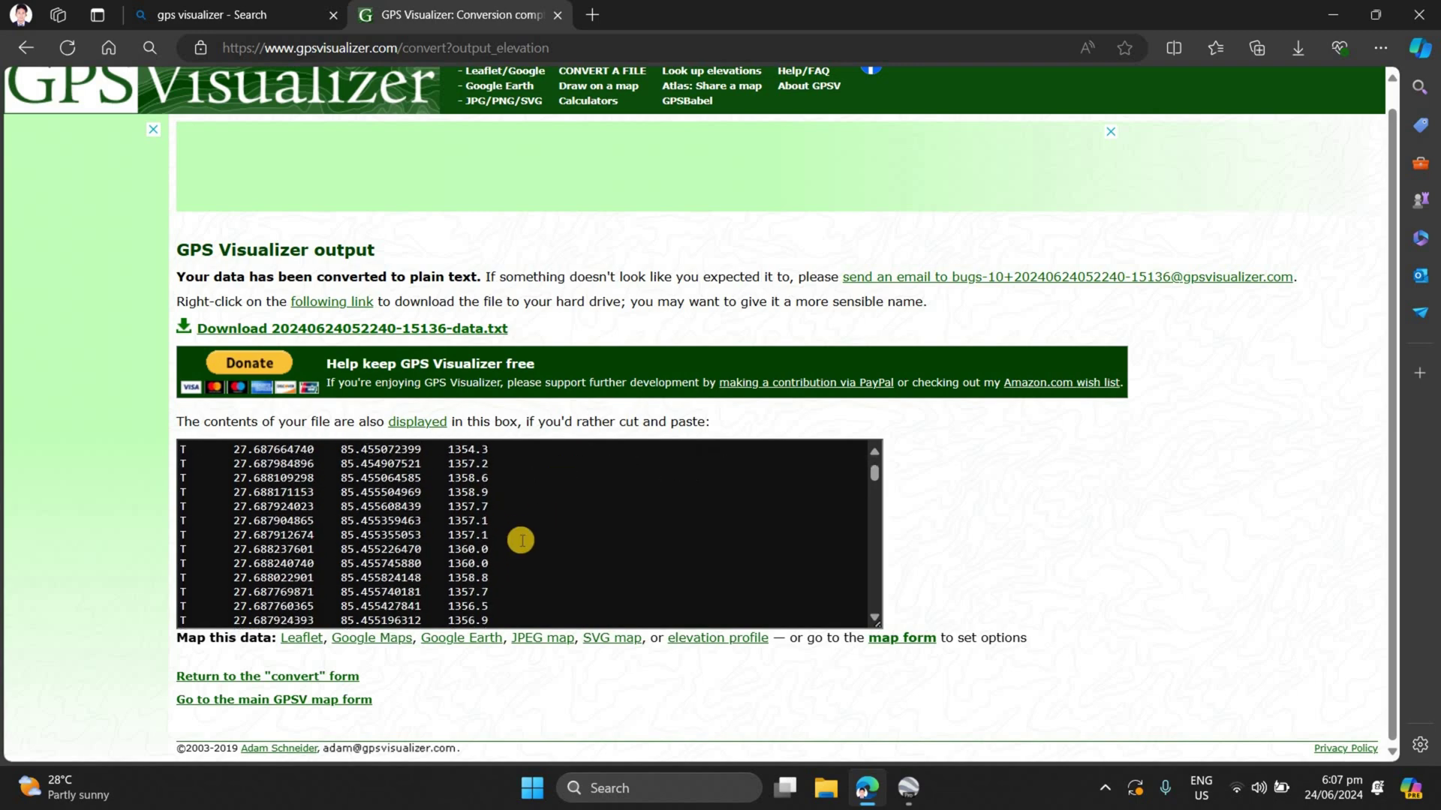
{"action": "scroll", "coordinate": [514, 537], "scroll_direction": "up", "scroll_amount": 2}
{"action": "scroll", "coordinate": [514, 541], "scroll_direction": "down", "scroll_amount": 5}
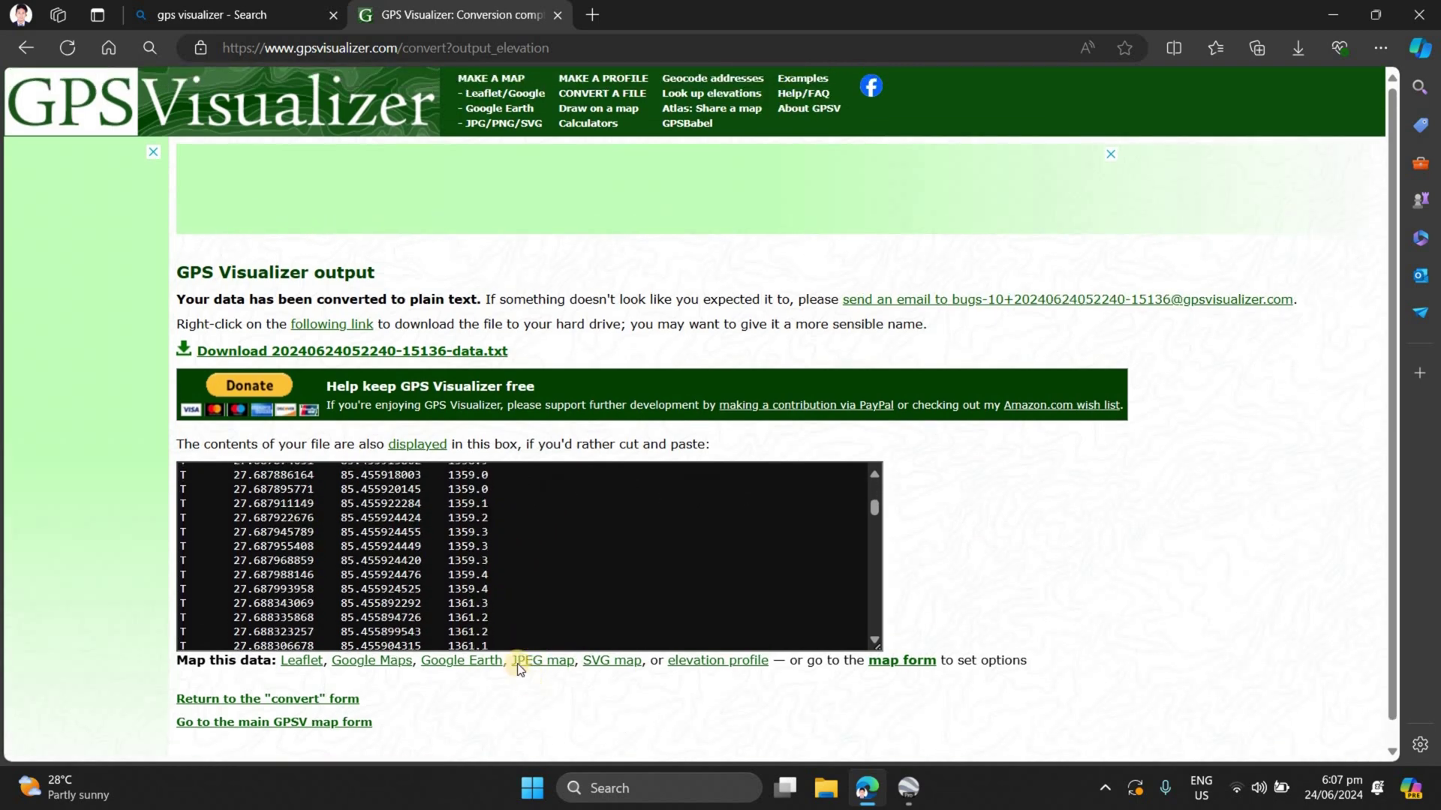
{"action": "scroll", "coordinate": [550, 582], "scroll_direction": "up", "scroll_amount": 6}
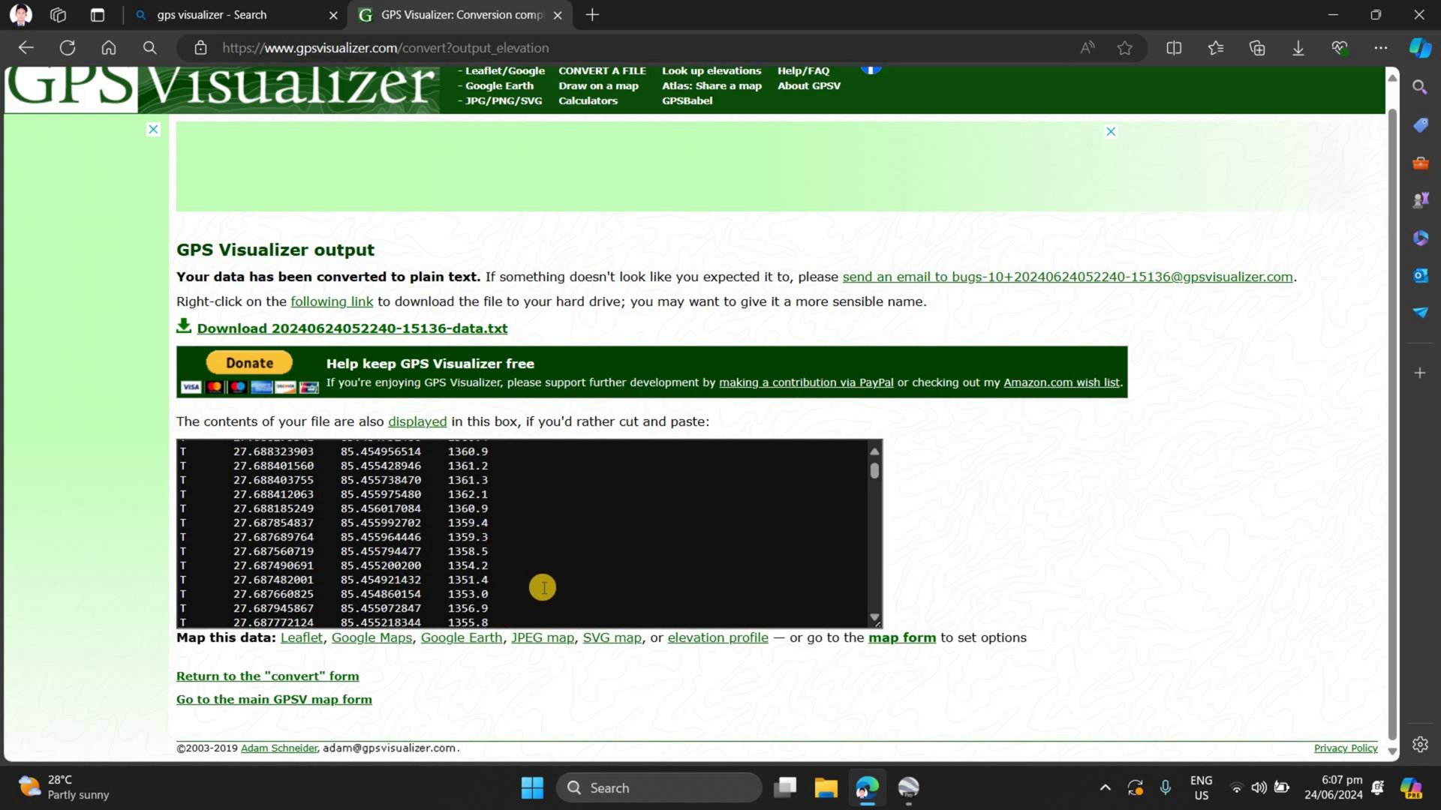
{"action": "scroll", "coordinate": [364, 531], "scroll_direction": "up", "scroll_amount": 1}
{"action": "left_click", "coordinate": [391, 350]}
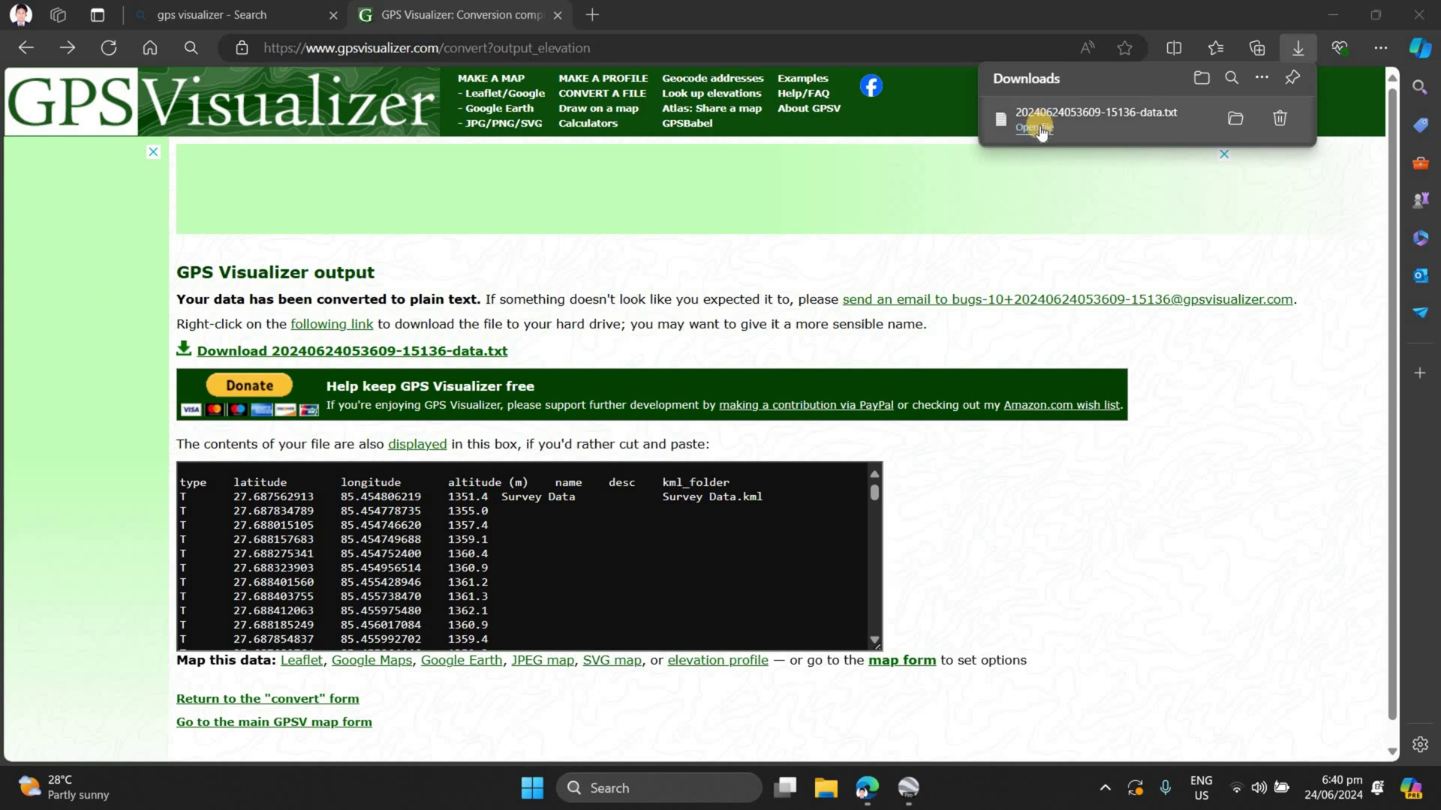
{"action": "left_click", "coordinate": [1035, 124]}
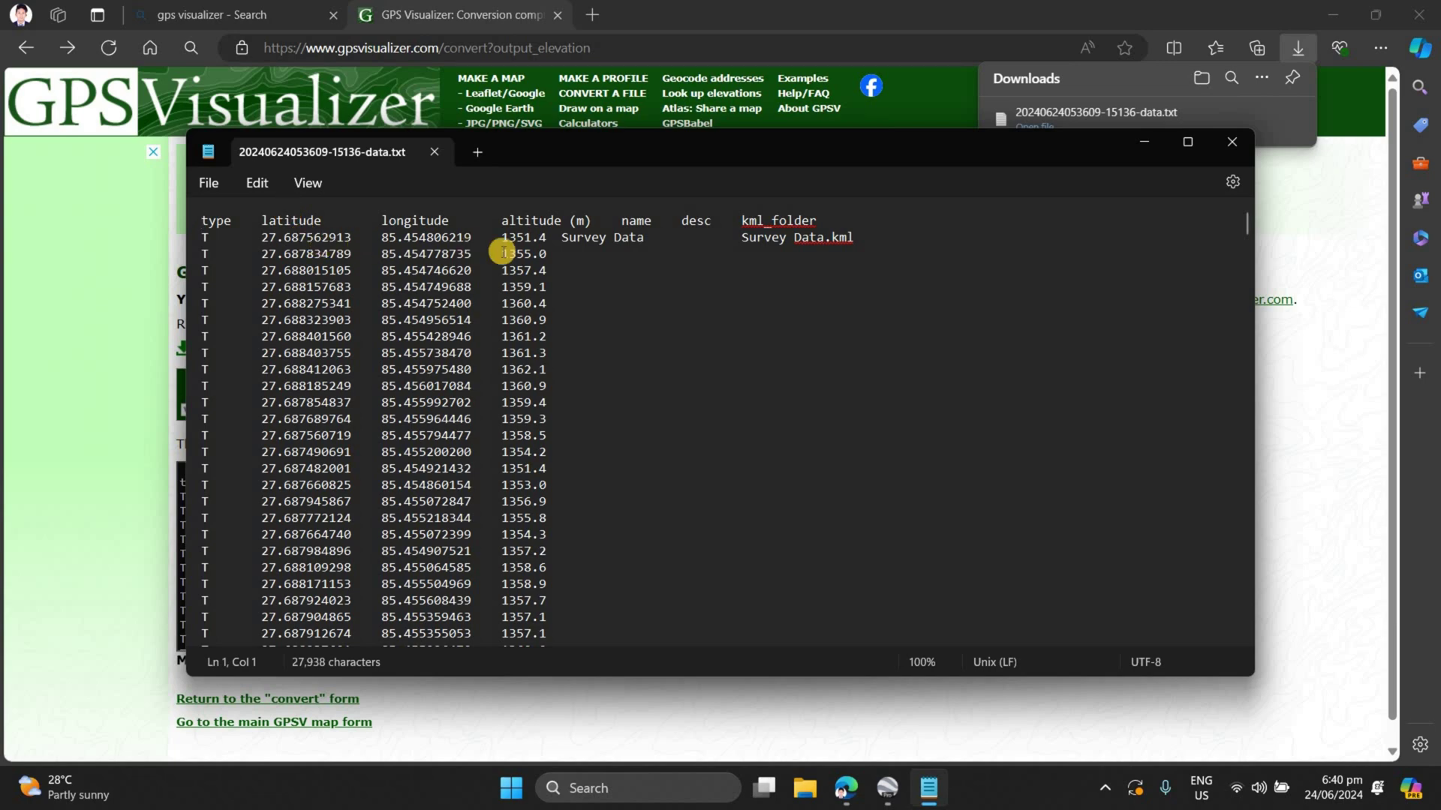
{"action": "scroll", "coordinate": [600, 413], "scroll_direction": "down", "scroll_amount": 4}
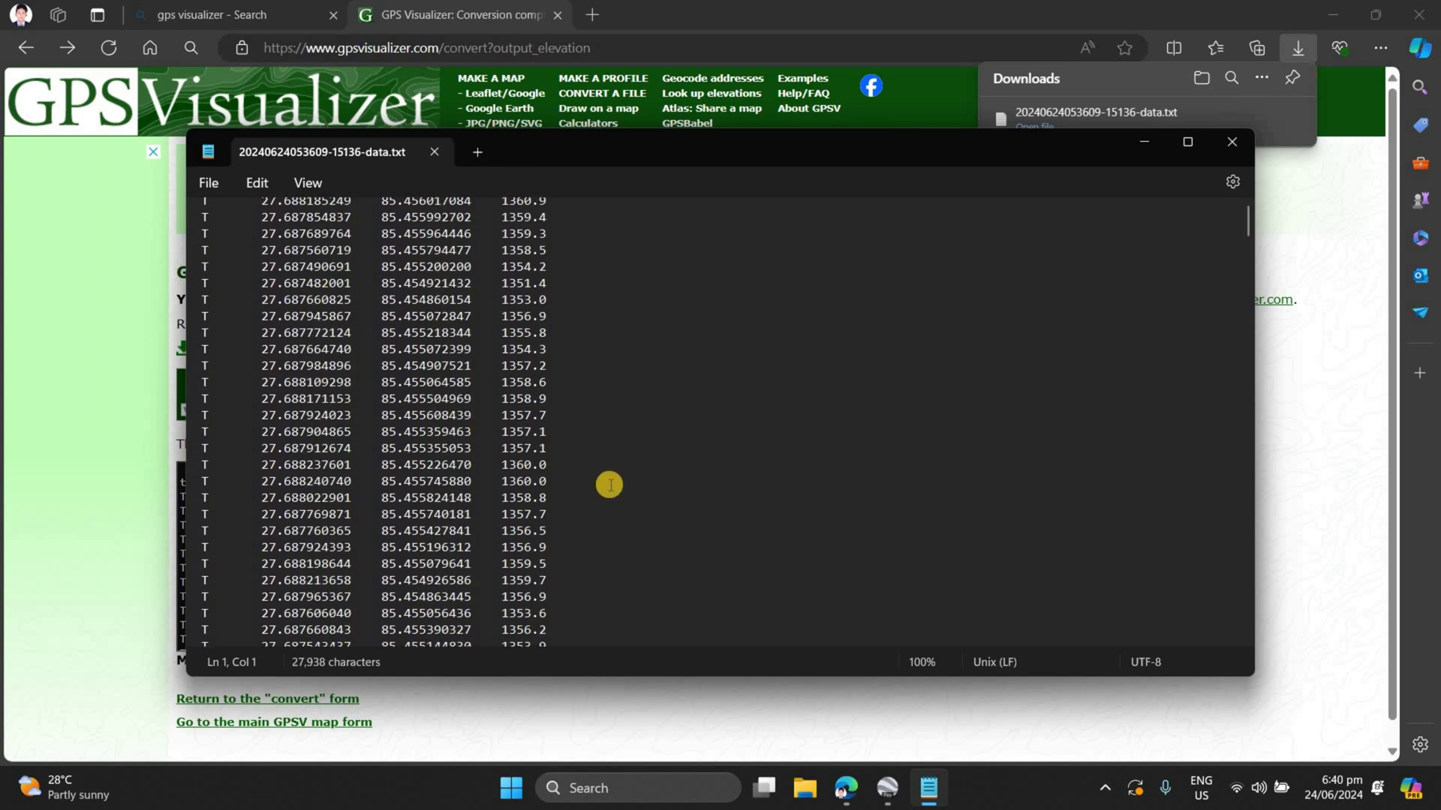
{"action": "scroll", "coordinate": [609, 485], "scroll_direction": "up", "scroll_amount": 4}
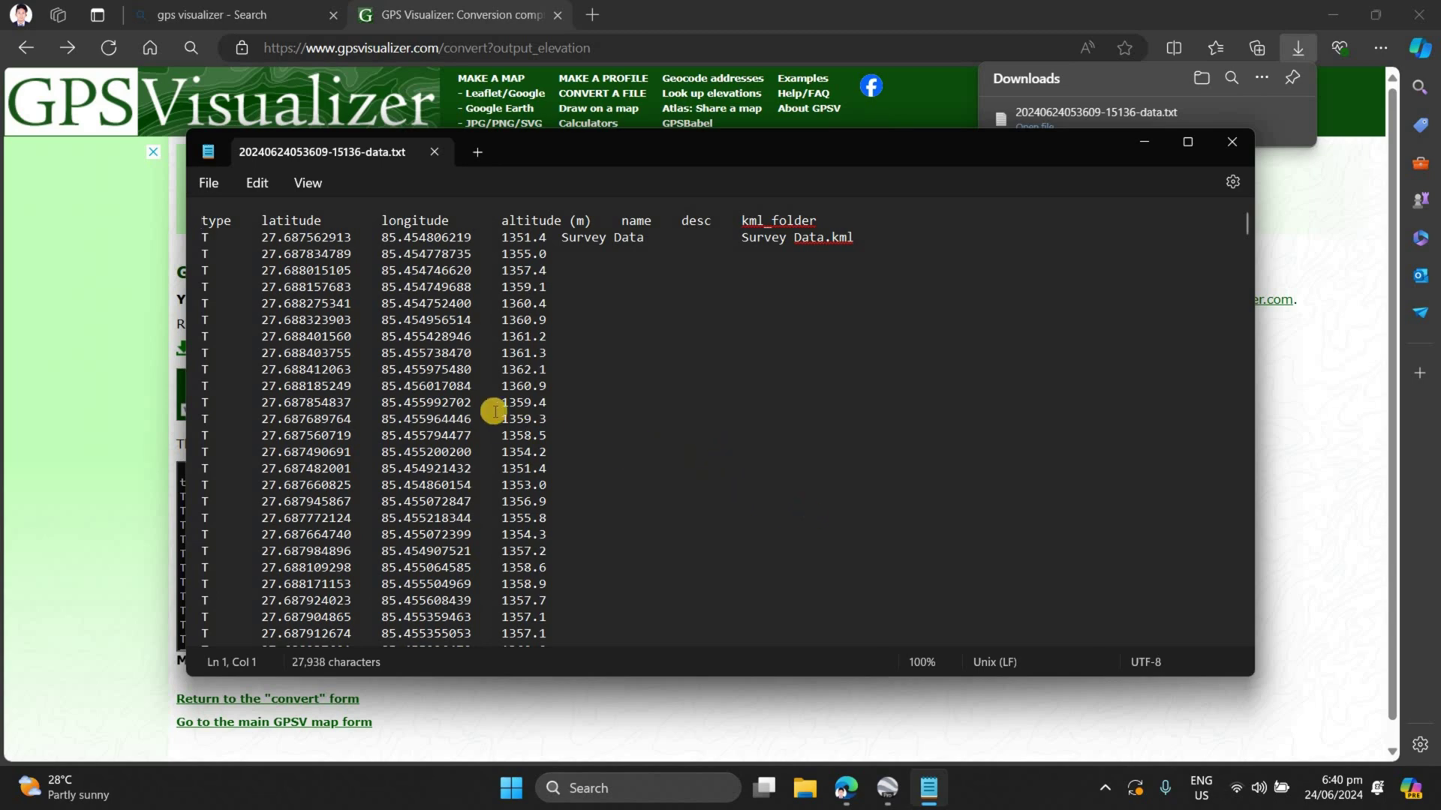
{"action": "scroll", "coordinate": [361, 321], "scroll_direction": "down", "scroll_amount": 4}
{"action": "scroll", "coordinate": [331, 285], "scroll_direction": "up", "scroll_amount": 4}
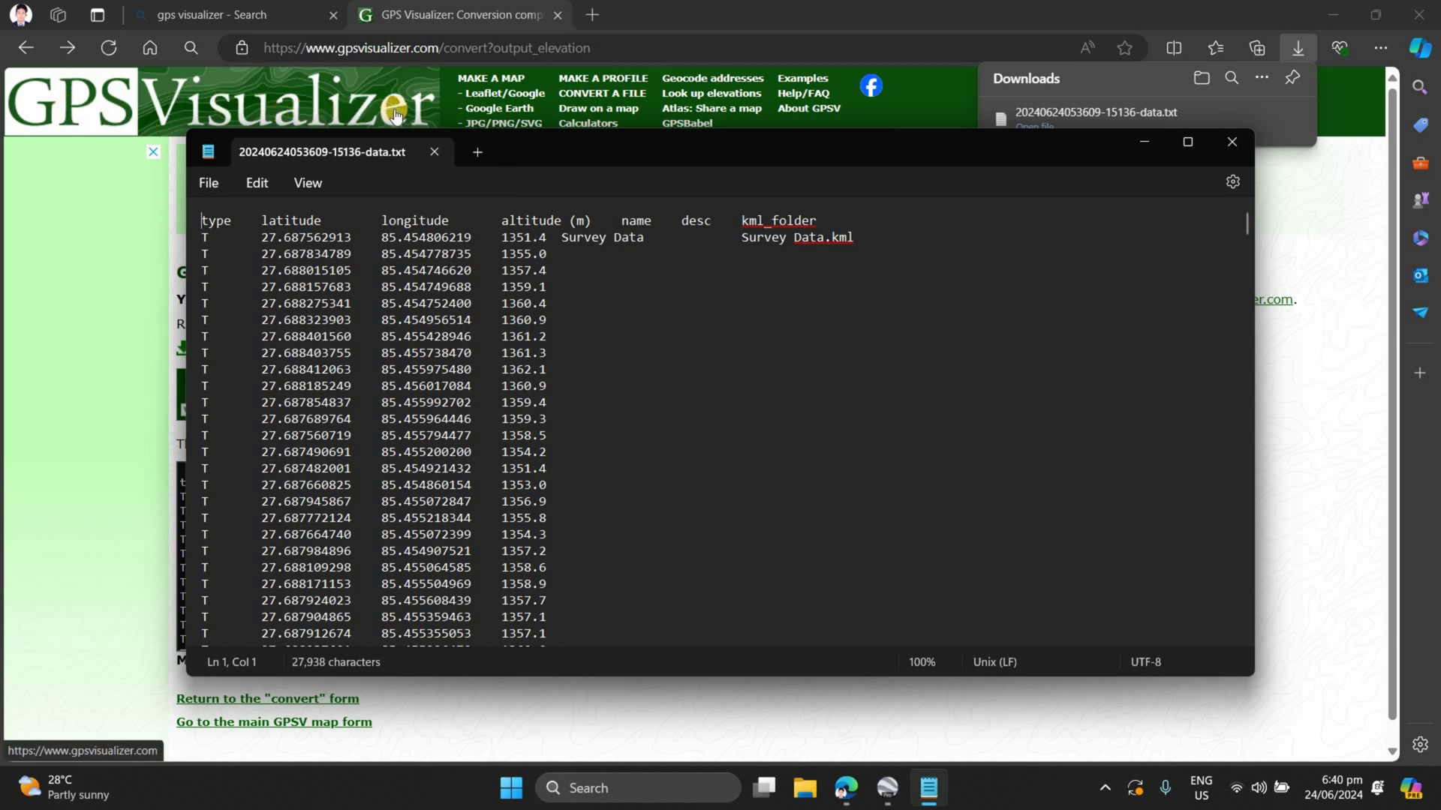
{"action": "scroll", "coordinate": [645, 405], "scroll_direction": "down", "scroll_amount": 4}
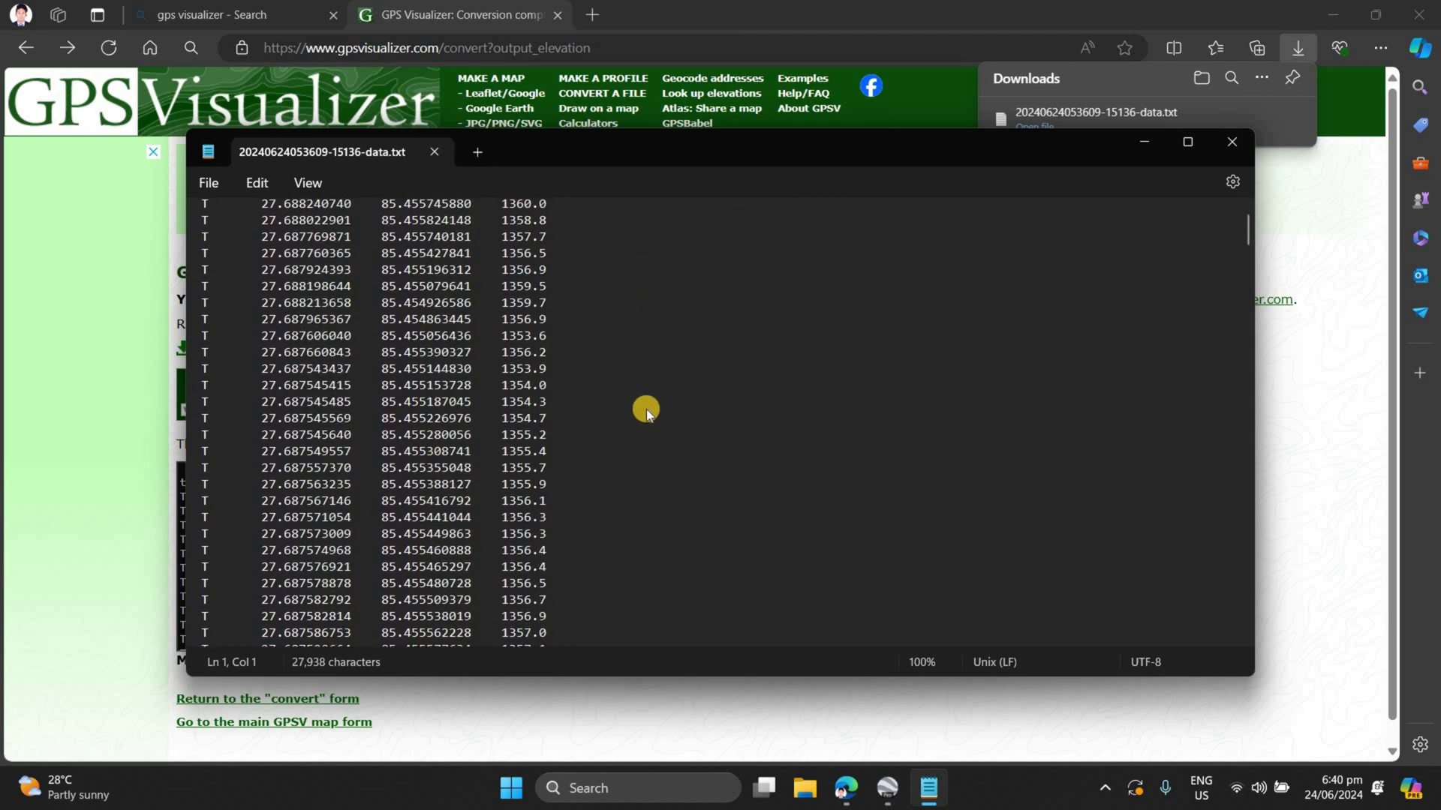
{"action": "scroll", "coordinate": [707, 311], "scroll_direction": "up", "scroll_amount": 4}
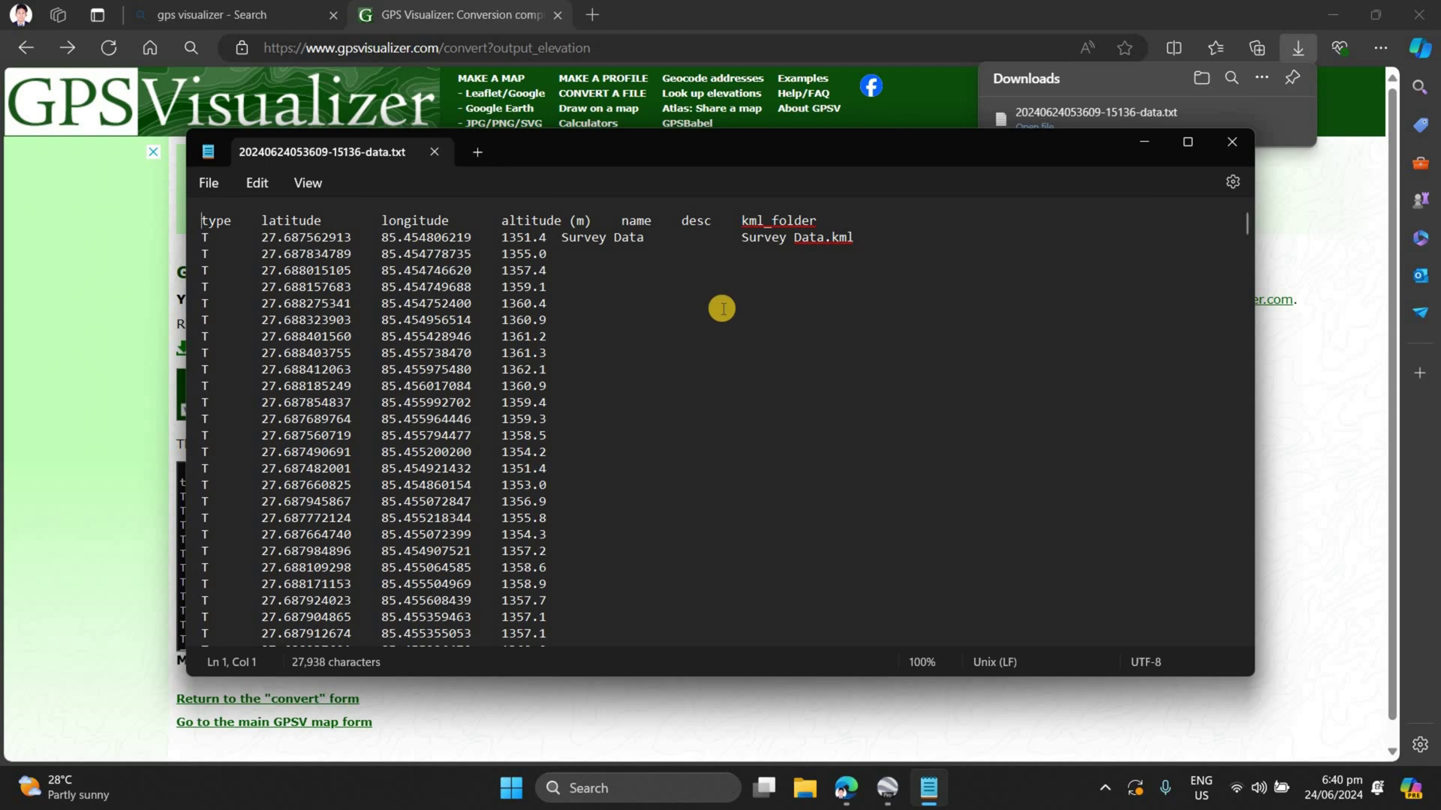